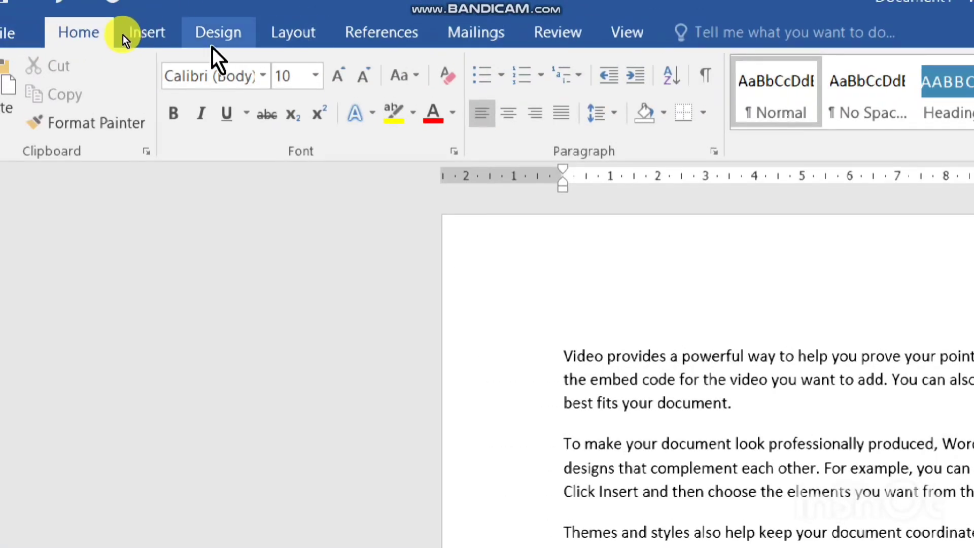
# - Examine the available themes, style sets, theme colours and fonts for the document, including the theme fonts in the font list
pyautogui.click(212, 37)
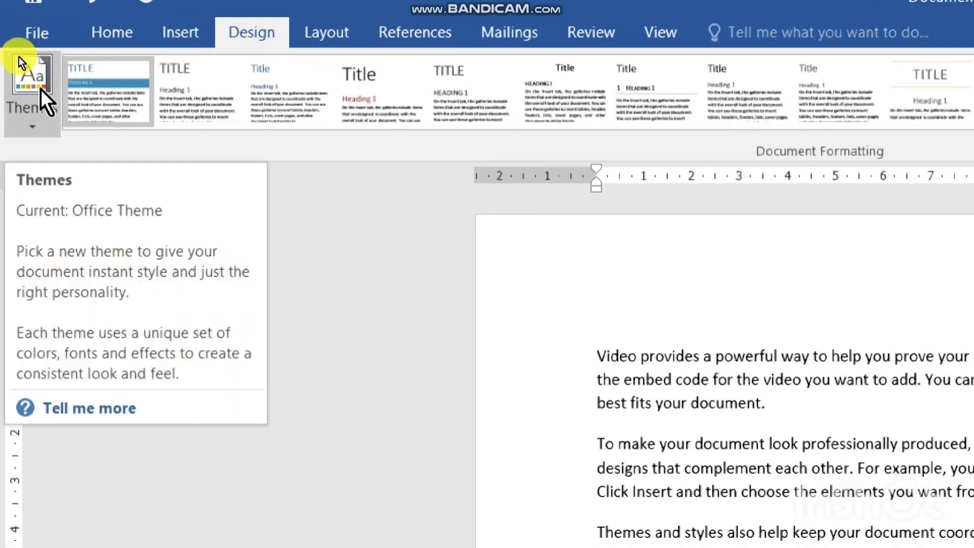
pyautogui.click(35, 90)
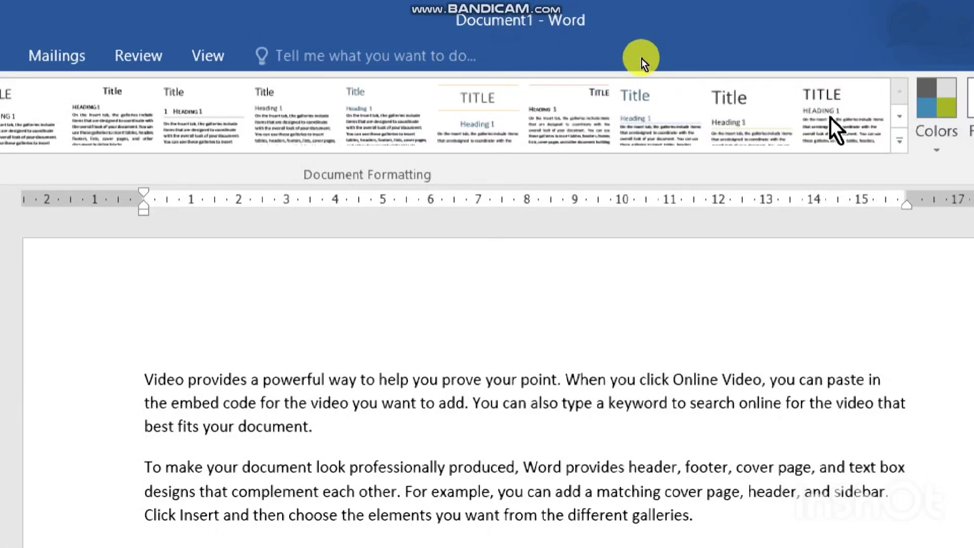
pyautogui.click(901, 117)
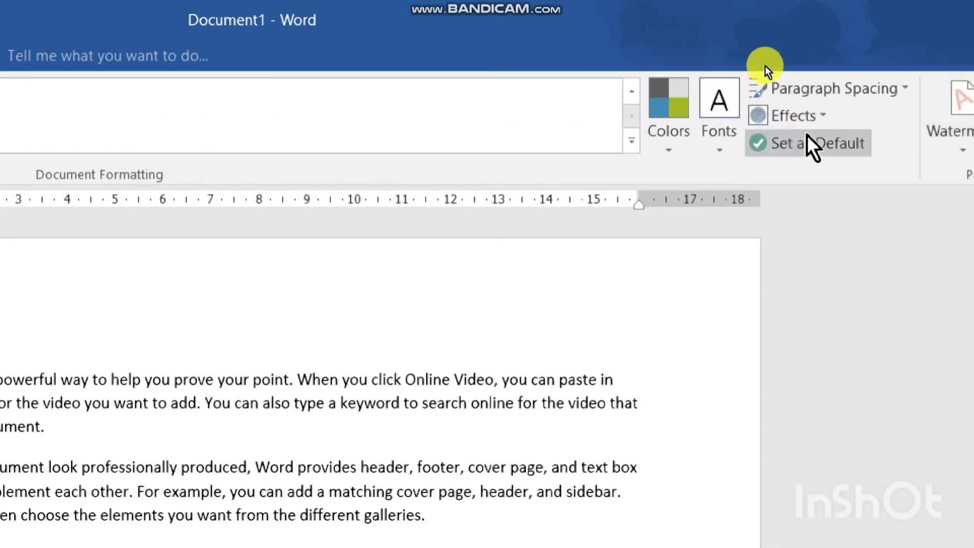
pyautogui.click(669, 139)
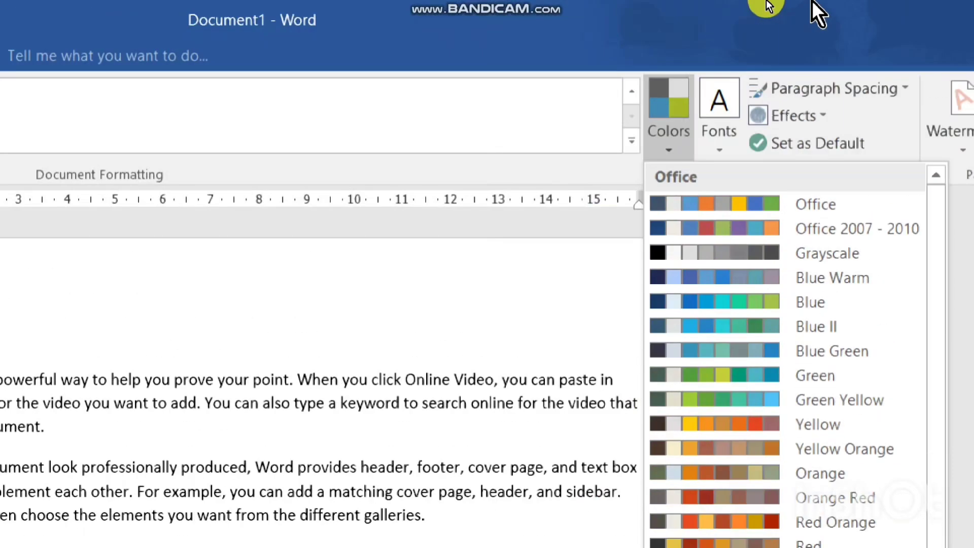
pyautogui.click(721, 81)
pyautogui.click(721, 81)
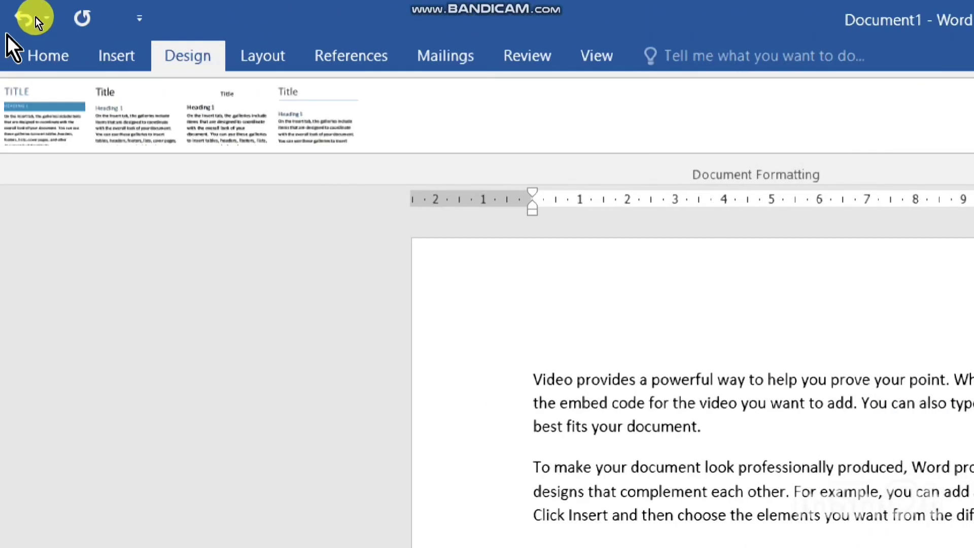
pyautogui.click(42, 58)
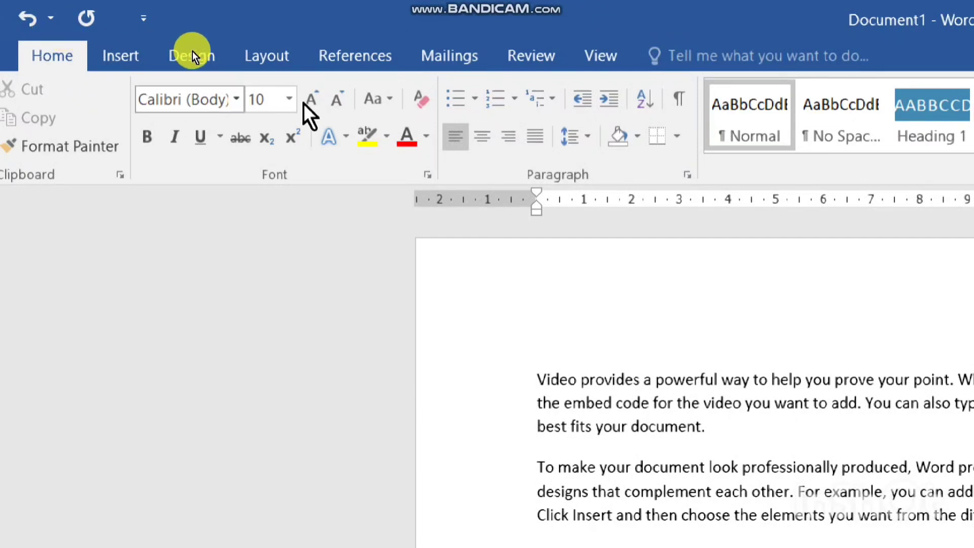
pyautogui.click(237, 99)
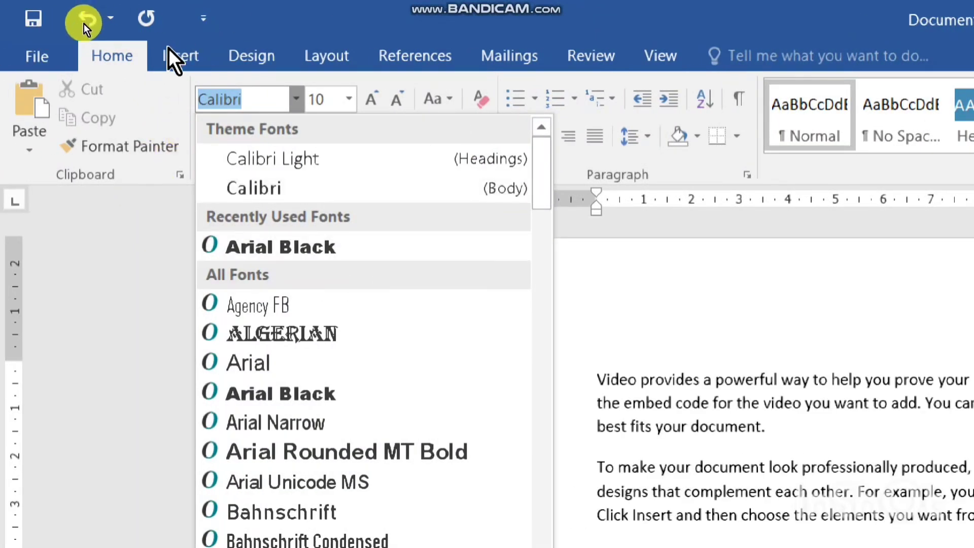
pyautogui.click(269, 55)
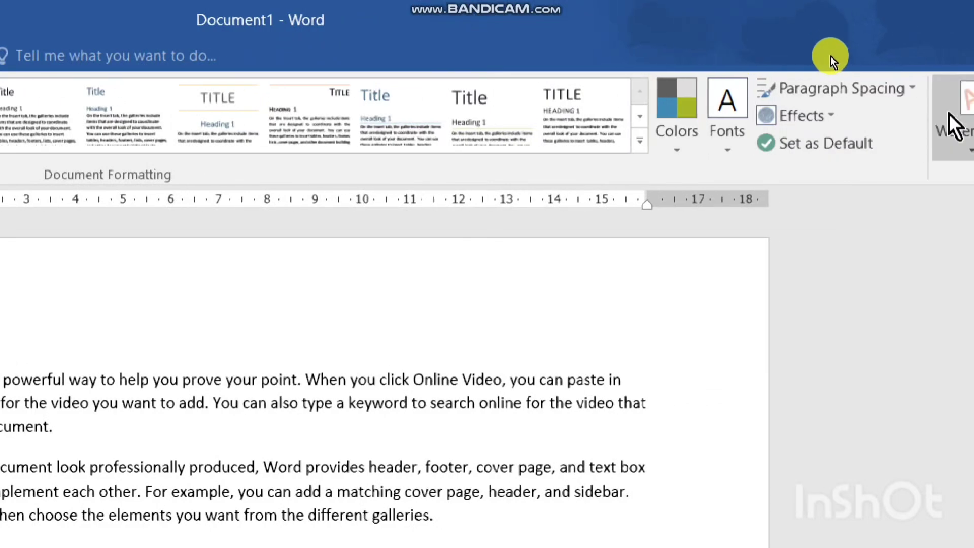
# - Set the document's paragraph spacing to the style set's Default option
pyautogui.click(853, 94)
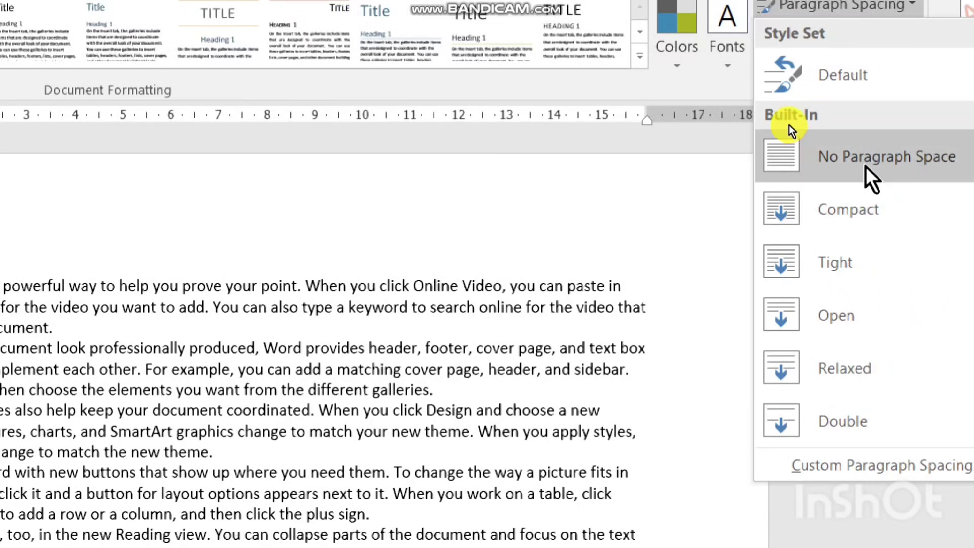
pyautogui.click(777, 75)
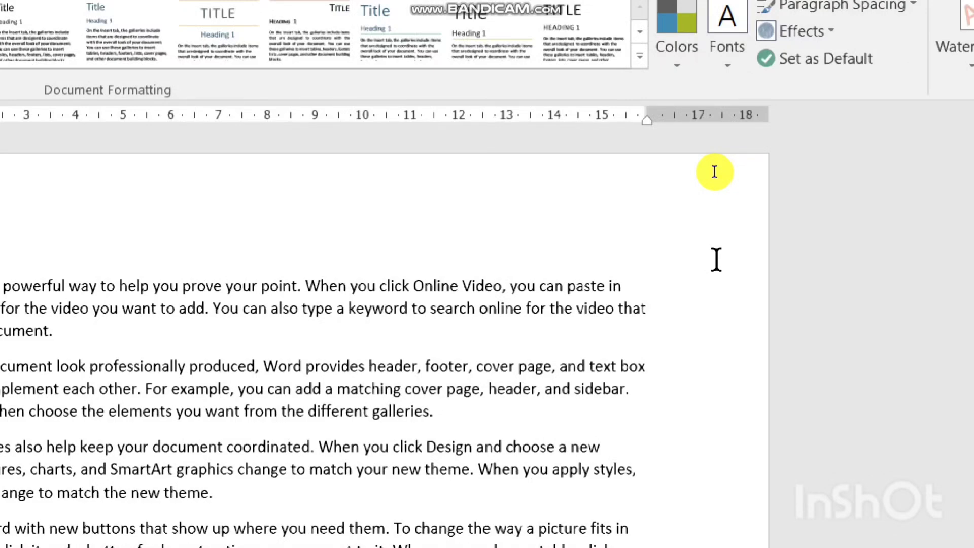
pyautogui.scroll(-2, 716, 259)
pyautogui.scroll(2, 716, 259)
pyautogui.scroll(-6, 716, 259)
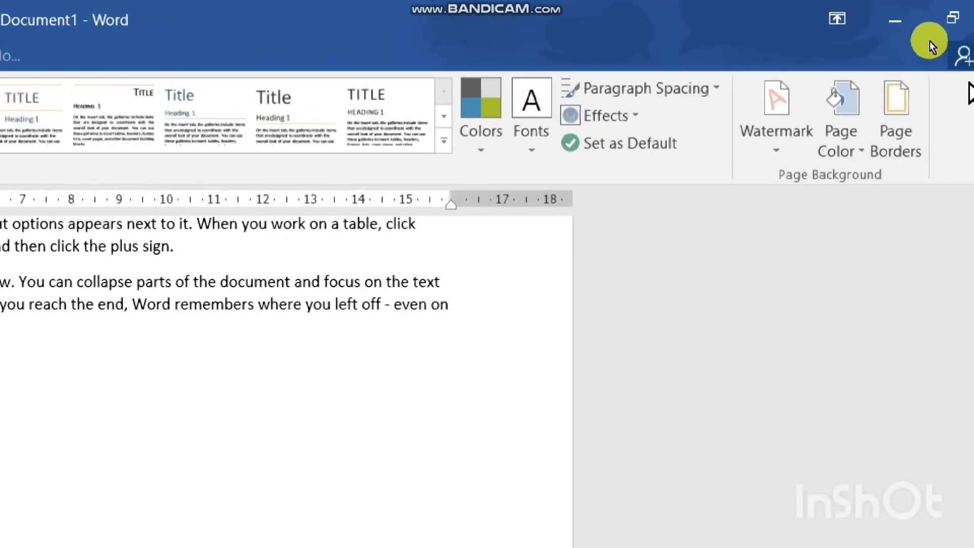
# - Look over the theme effects and set the current style set and theme as the default for all new blank documents
pyautogui.click(634, 115)
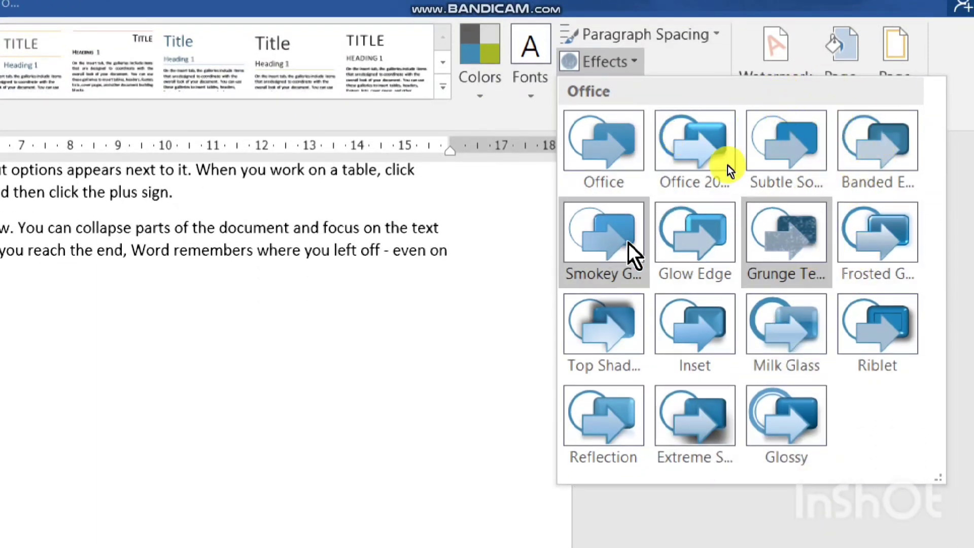
pyautogui.click(472, 285)
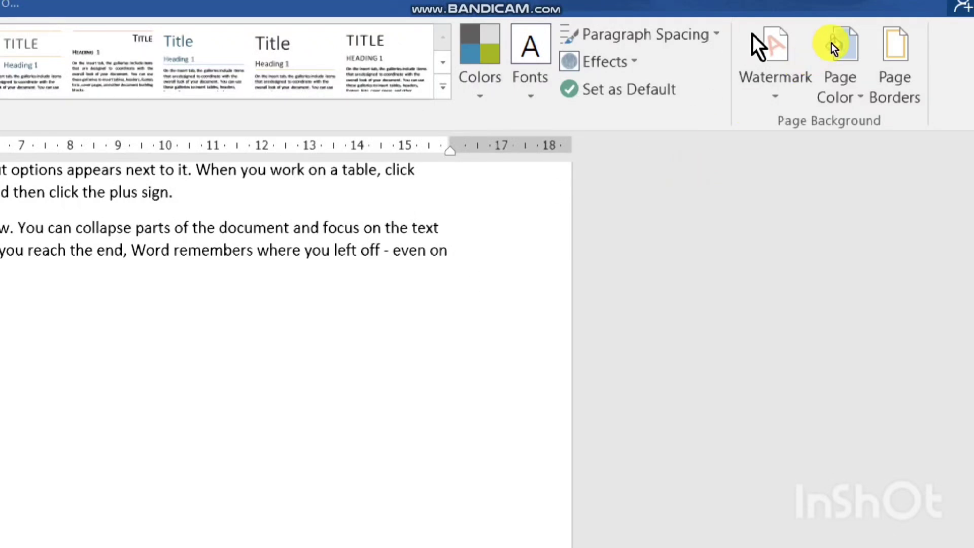
pyautogui.click(598, 84)
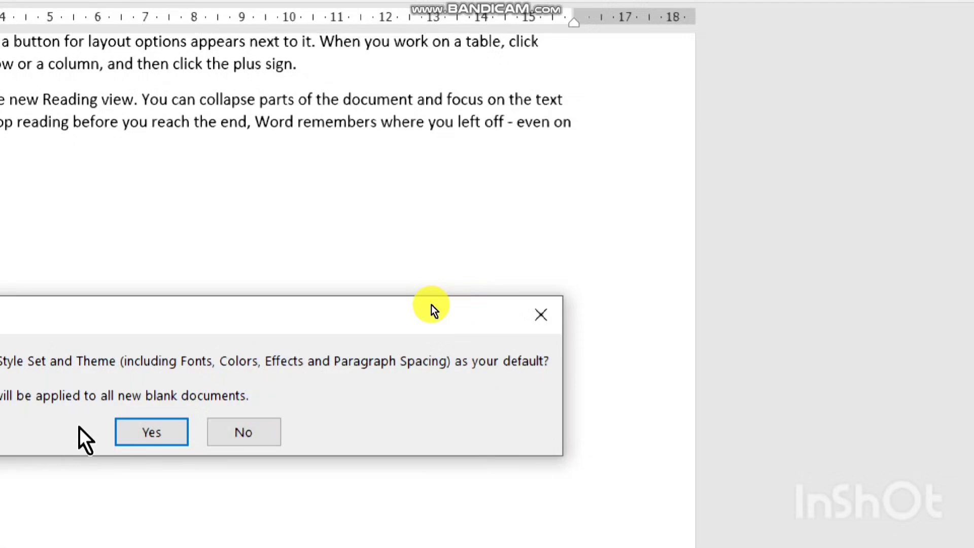
pyautogui.click(151, 434)
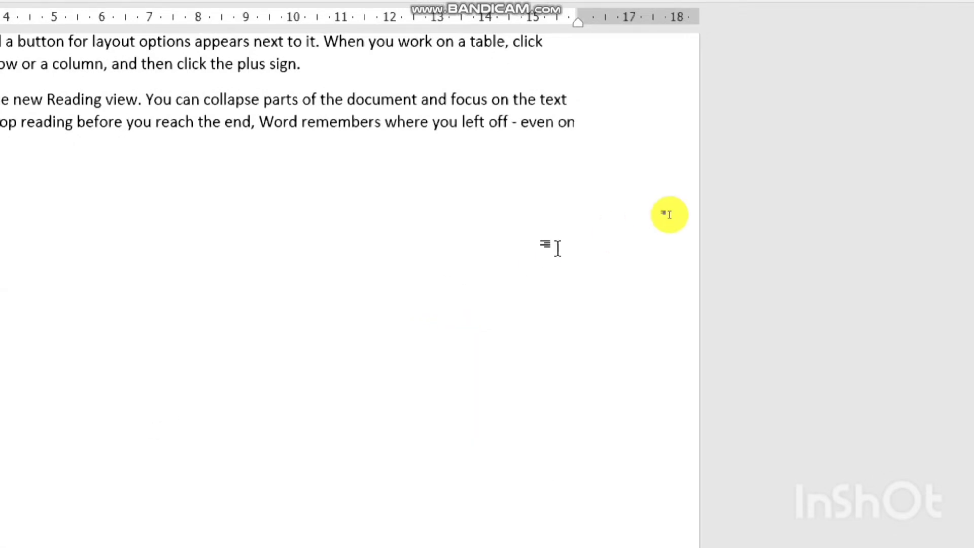
pyautogui.scroll(6, 556, 246)
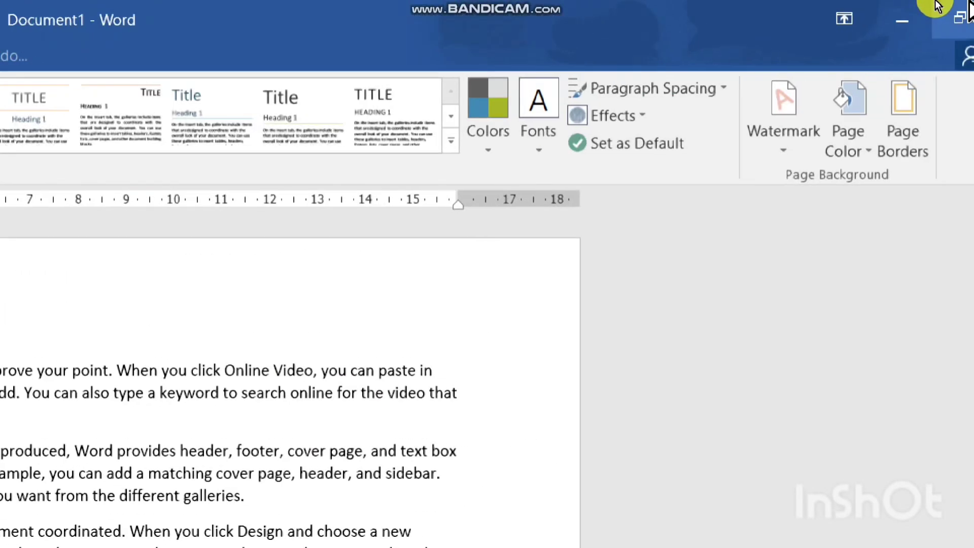
# - Add the built-in DO NOT COPY 2 watermark to the page and check how it sits on the page
pyautogui.click(791, 128)
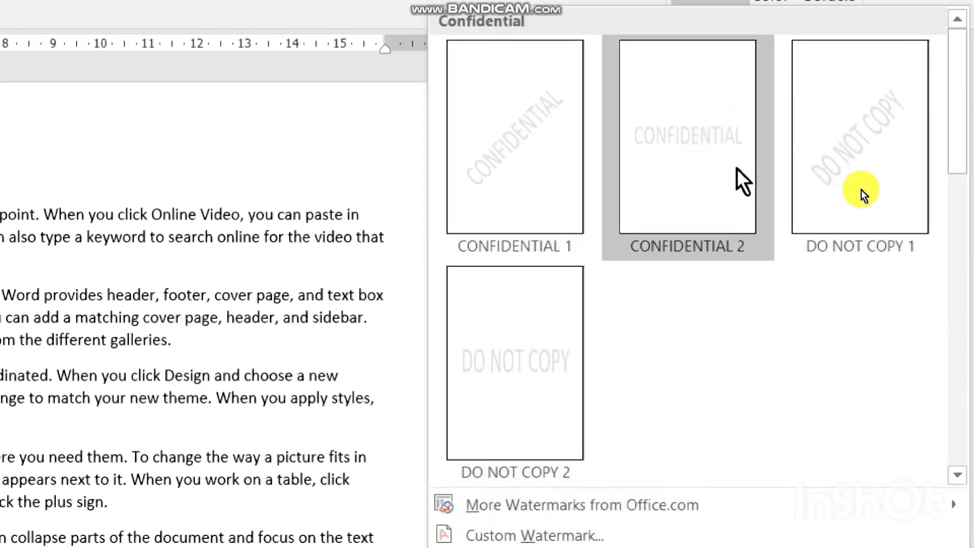
pyautogui.click(498, 355)
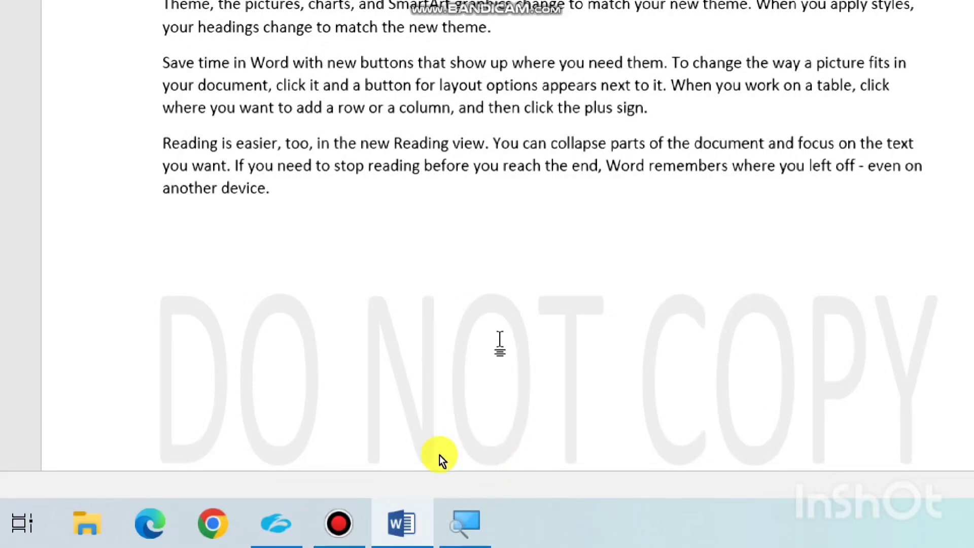
pyautogui.scroll(-2, 439, 456)
pyautogui.scroll(-3, 440, 455)
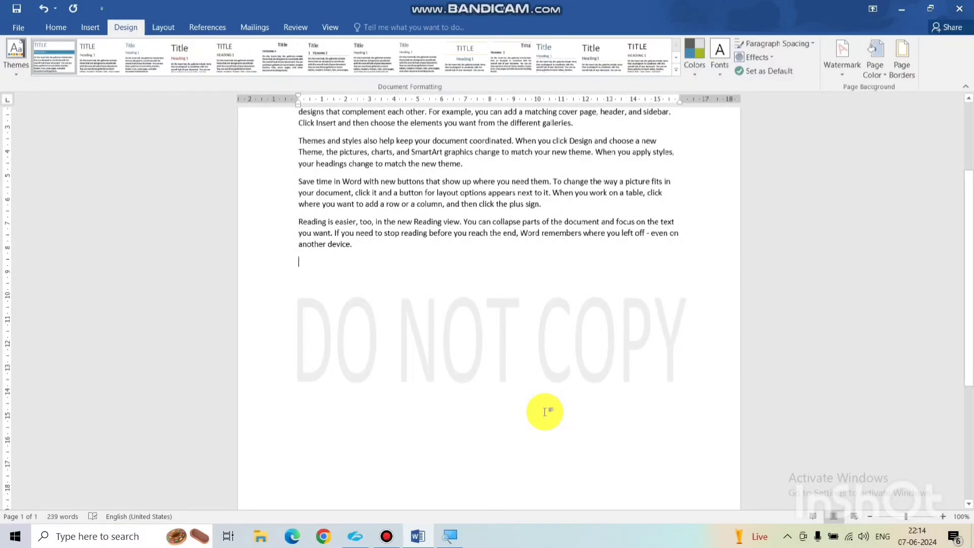
pyautogui.scroll(3, 545, 412)
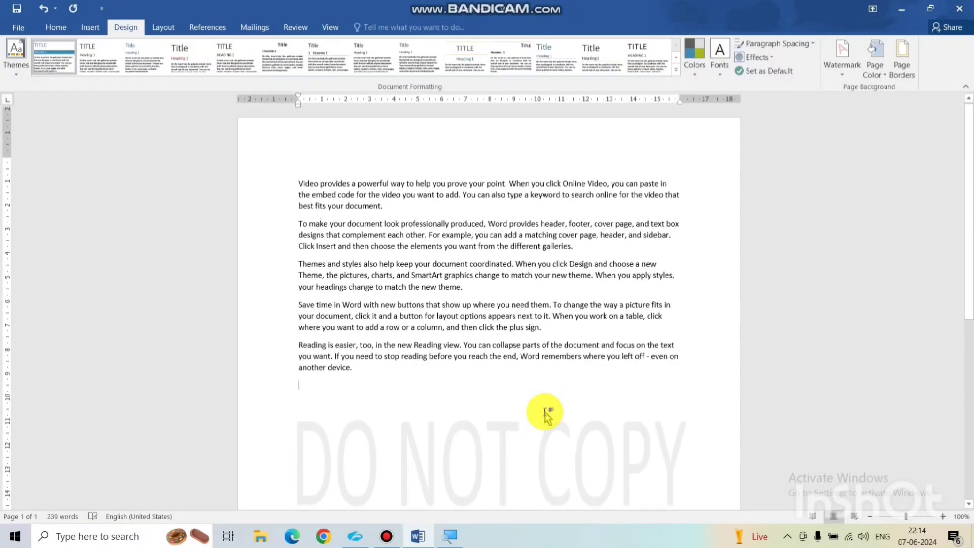
pyautogui.scroll(-2, 546, 412)
pyautogui.scroll(2, 545, 411)
pyautogui.scroll(-3, 545, 412)
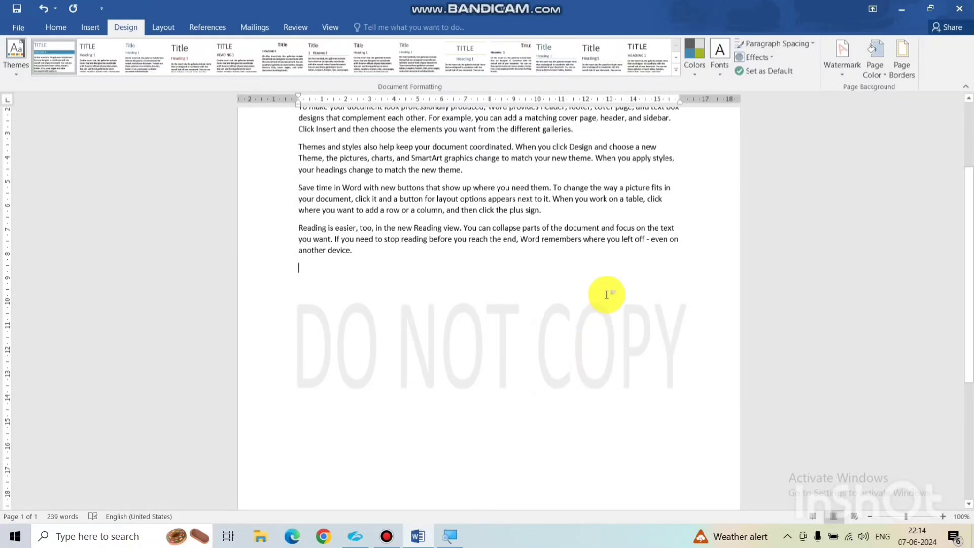
pyautogui.scroll(3, 606, 294)
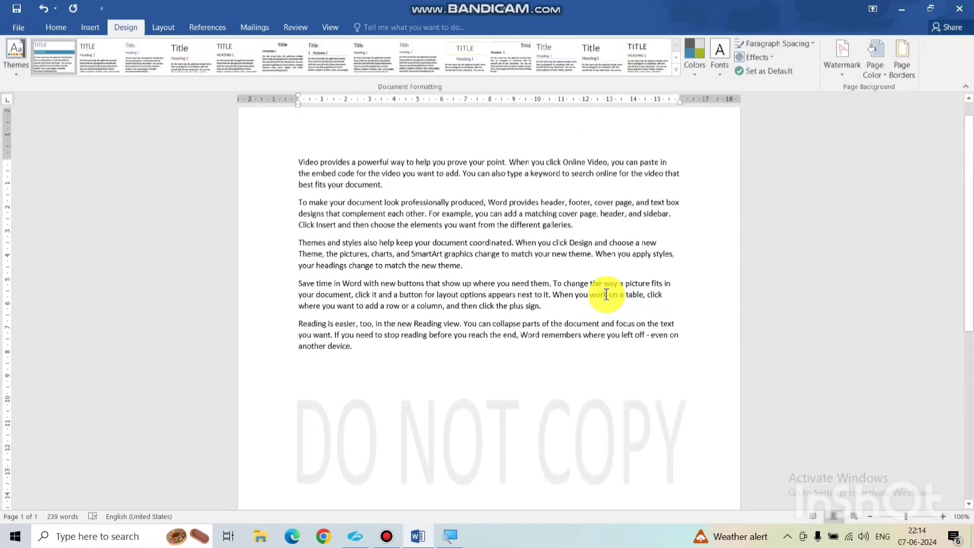
# - Open the custom watermark settings, try the no-watermark and picture options, and choose Text watermark
pyautogui.click(841, 59)
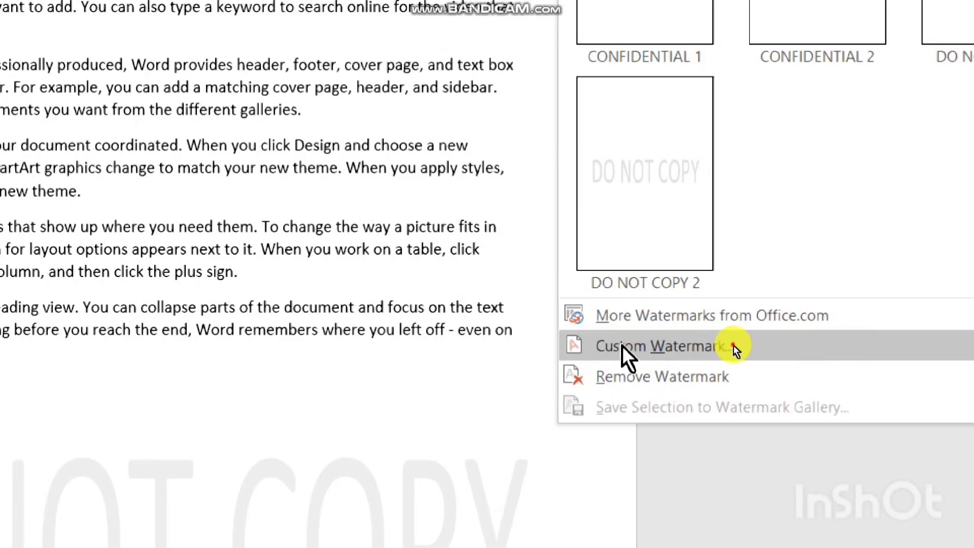
pyautogui.click(735, 347)
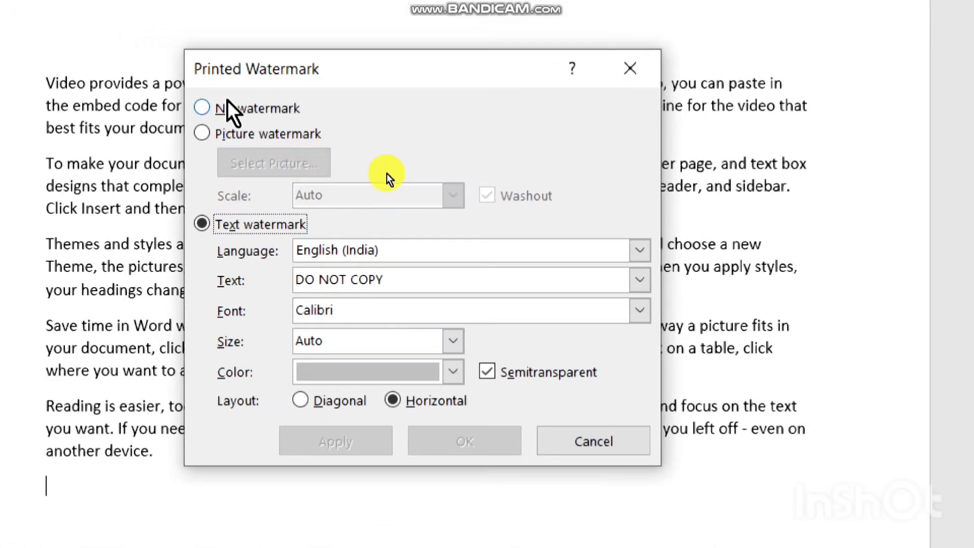
pyautogui.click(202, 108)
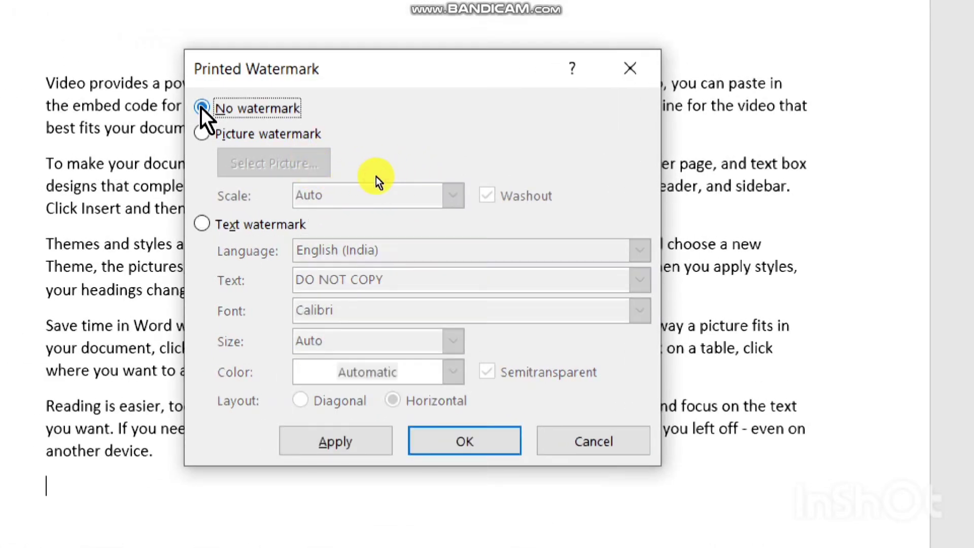
pyautogui.click(202, 133)
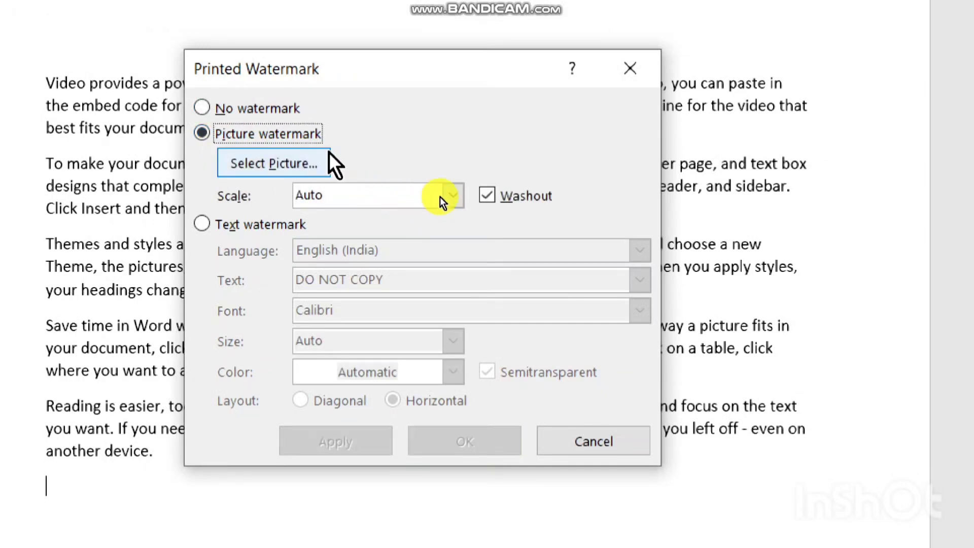
pyautogui.hotkey('alt', 'x')
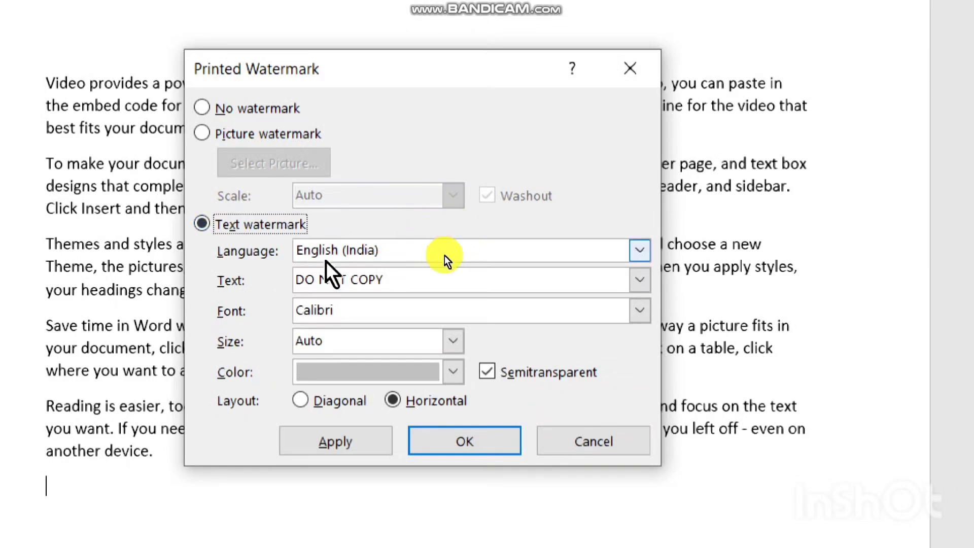
# - Replace the custom watermark's text with the creator's brand name as a single lowercase word
pyautogui.click(408, 280)
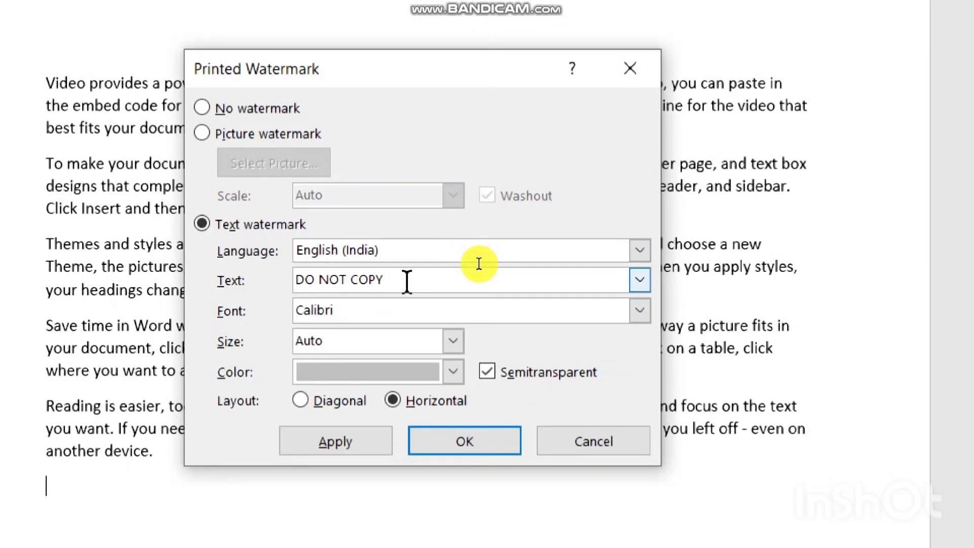
pyautogui.press('BackSpace')
pyautogui.press('BackSpace')
pyautogui.press('BackSpace')
pyautogui.press('BackSpace')
pyautogui.press('BackSpace')
pyautogui.press('BackSpace')
pyautogui.press('BackSpace')
pyautogui.press('BackSpace')
pyautogui.press('BackSpace')
pyautogui.press('BackSpace')
pyautogui.press('BackSpace')
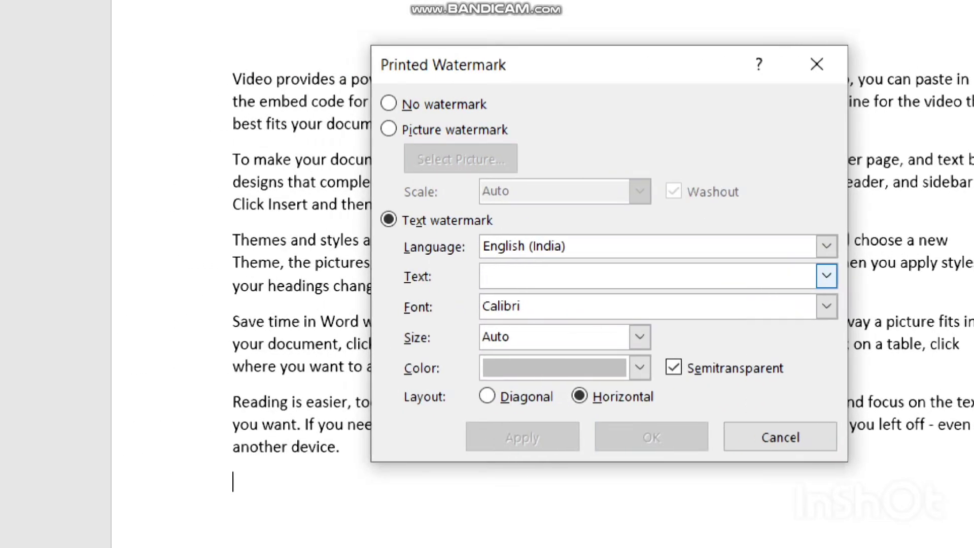
pyautogui.write('godigitalby')
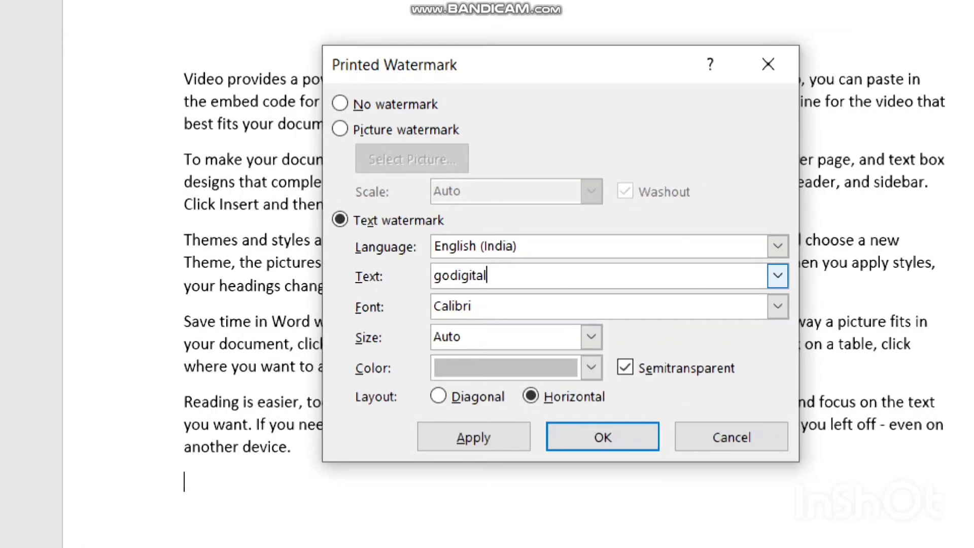
pyautogui.write('vishal')
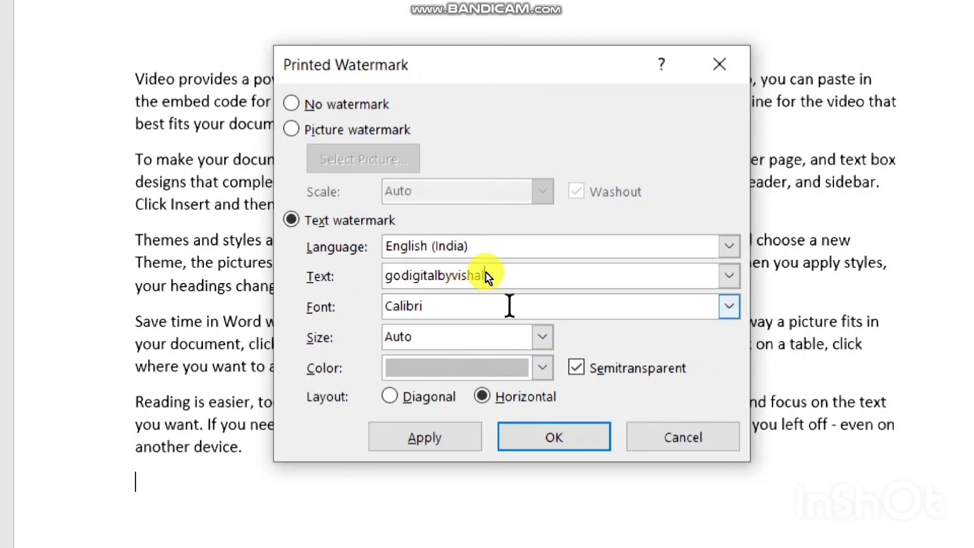
# - Keep Calibri as the watermark font and set its size to 48
pyautogui.click(729, 307)
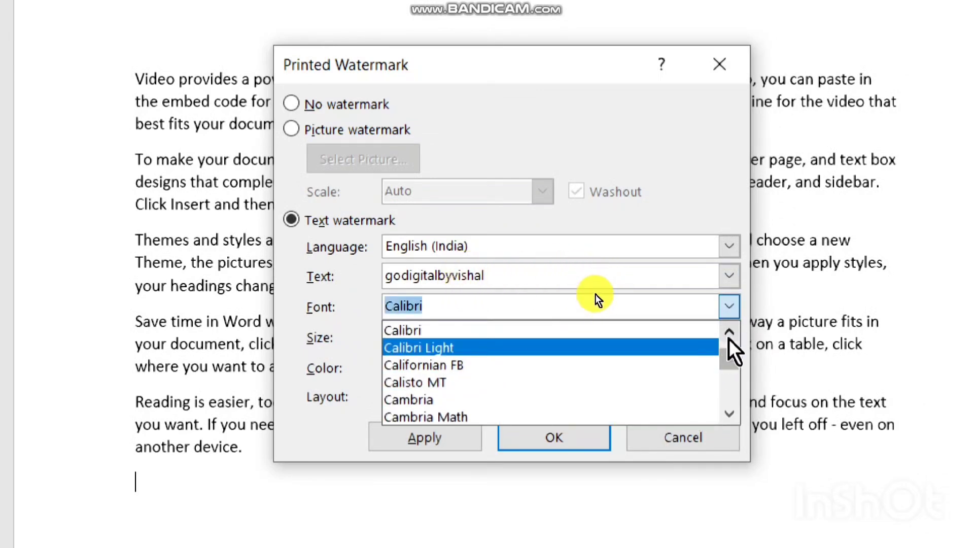
pyautogui.click(729, 307)
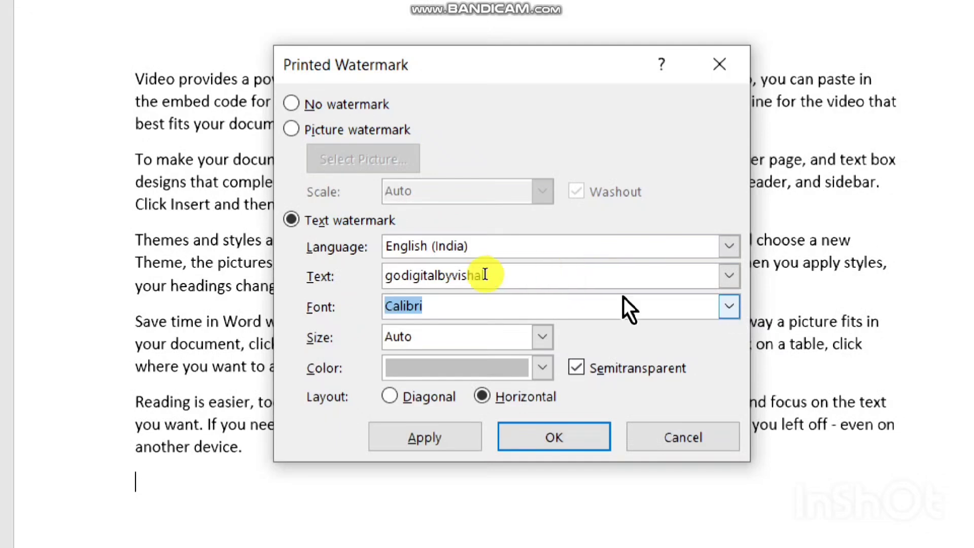
pyautogui.click(542, 337)
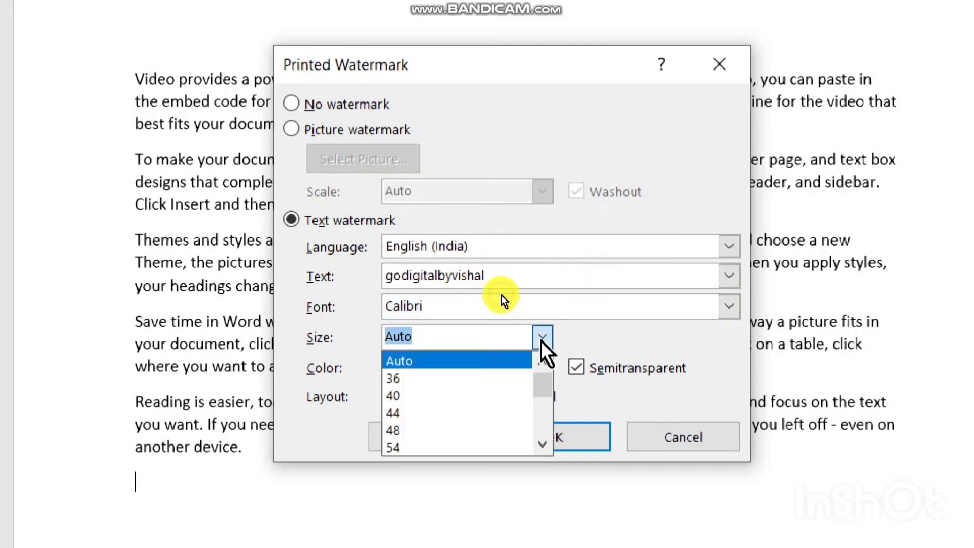
pyautogui.click(441, 430)
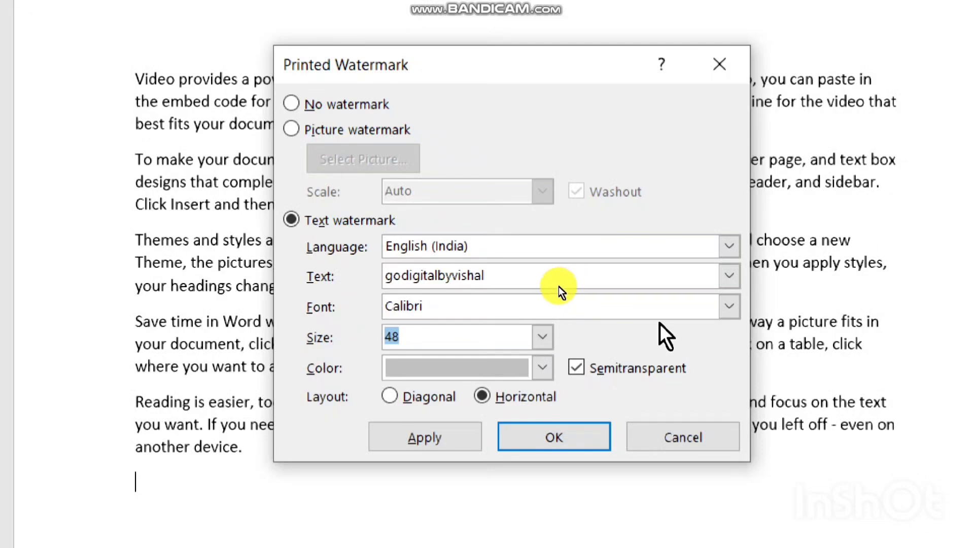
# - Set the text watermark's size to Auto
pyautogui.click(542, 338)
pyautogui.scroll(1, 410, 385)
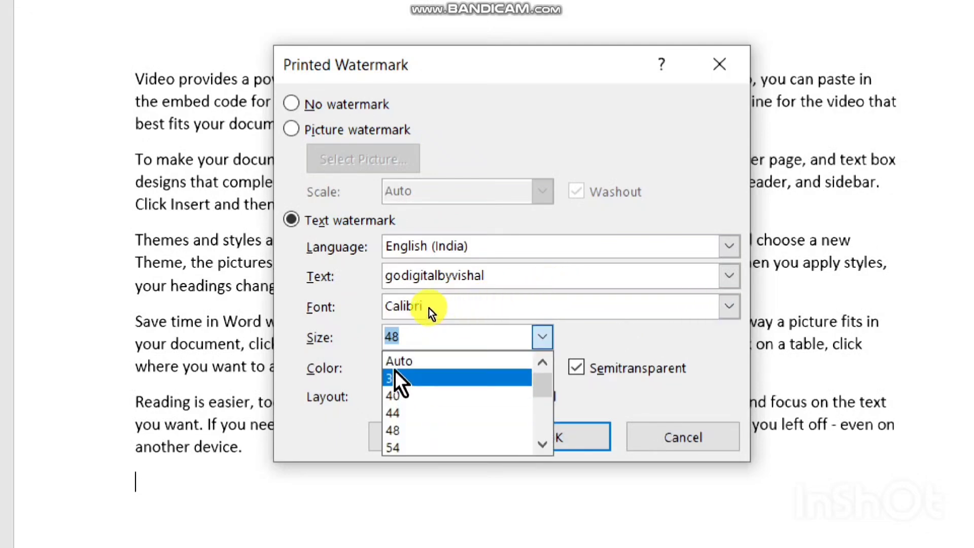
pyautogui.click(399, 361)
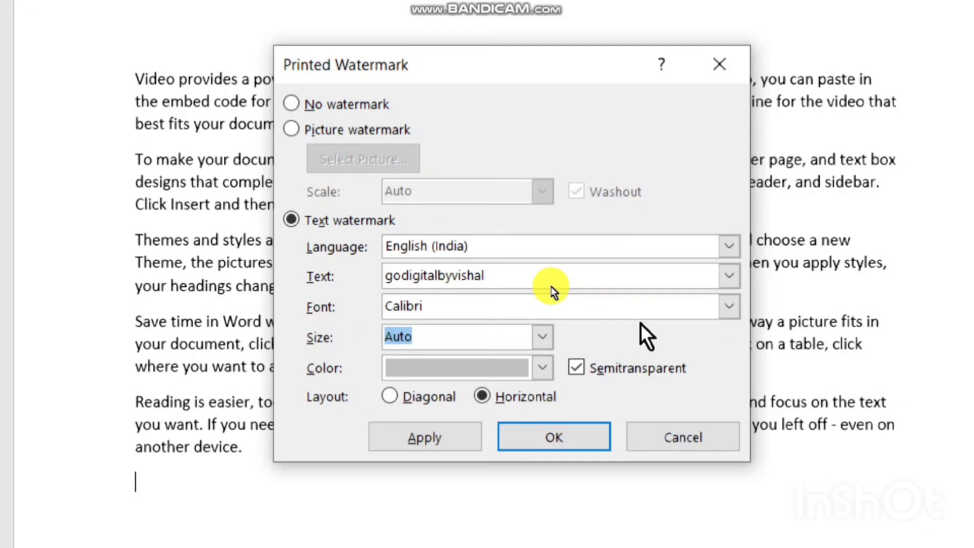
# - Colour the text watermark light green, apply it with the horizontal layout and check it on the page
pyautogui.click(542, 370)
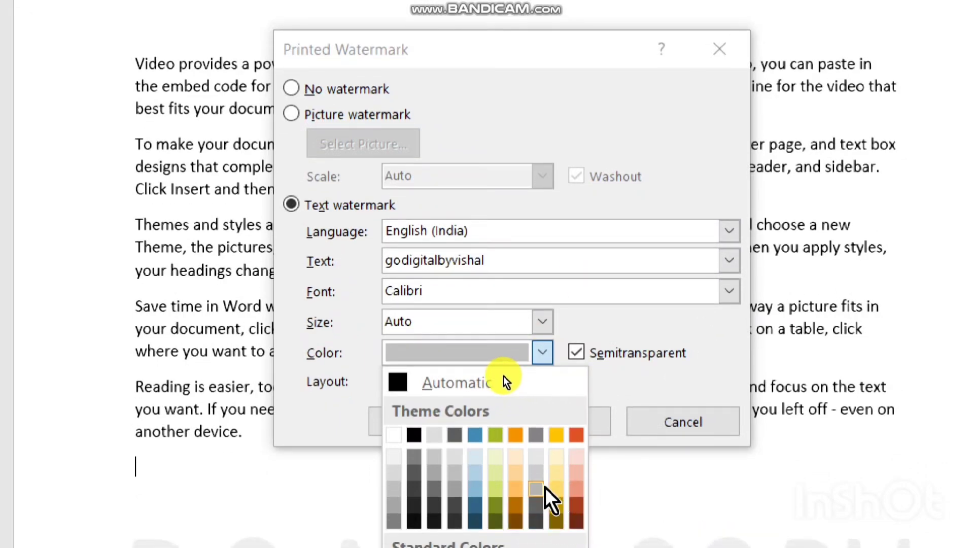
pyautogui.click(499, 491)
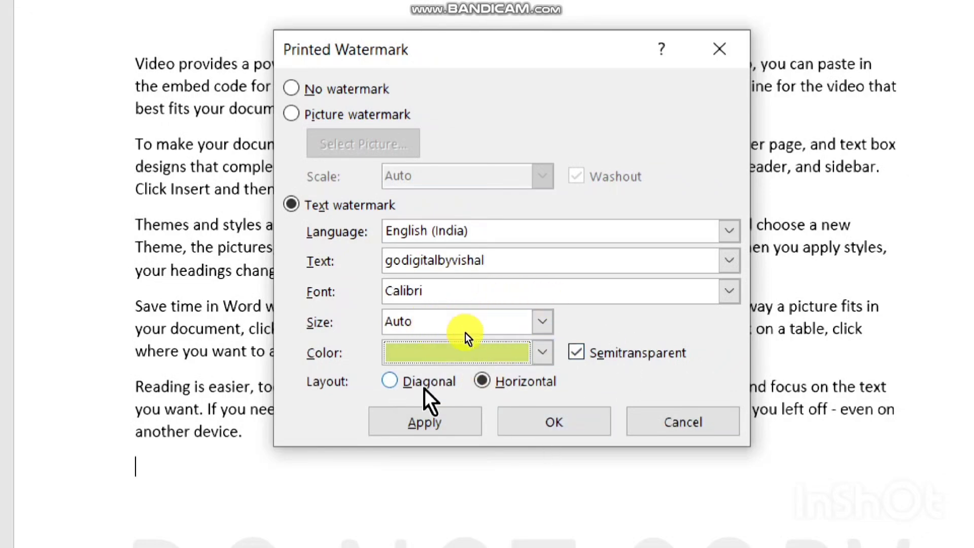
pyautogui.click(467, 423)
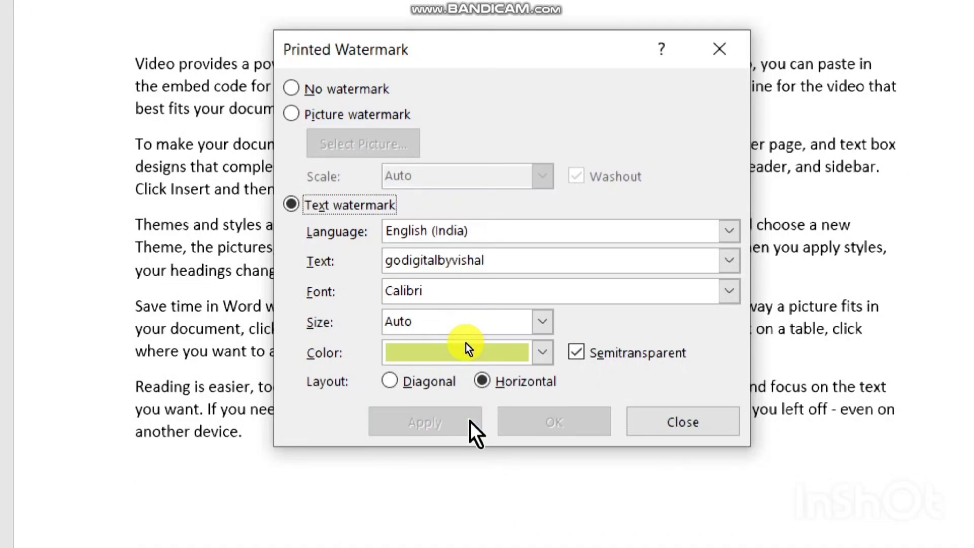
pyautogui.click(682, 422)
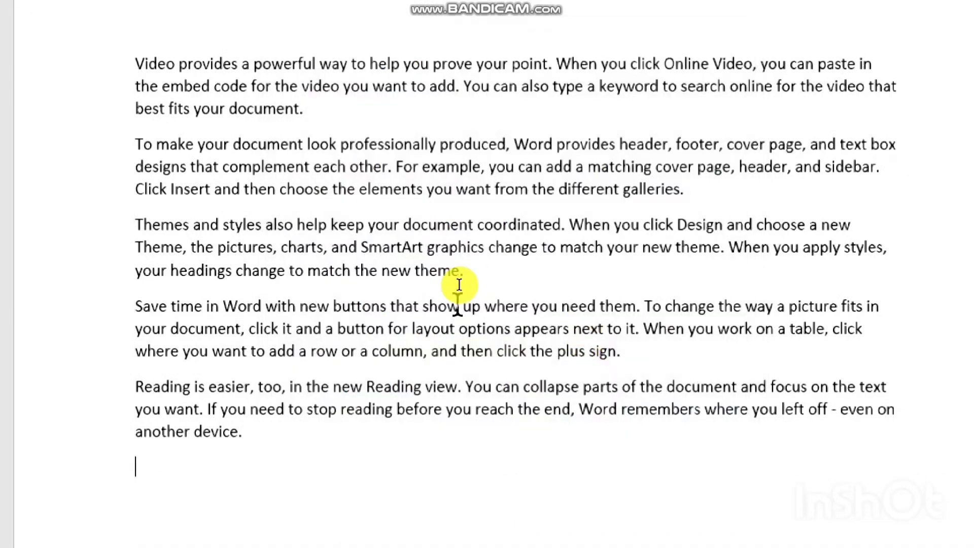
pyautogui.scroll(-8, 459, 295)
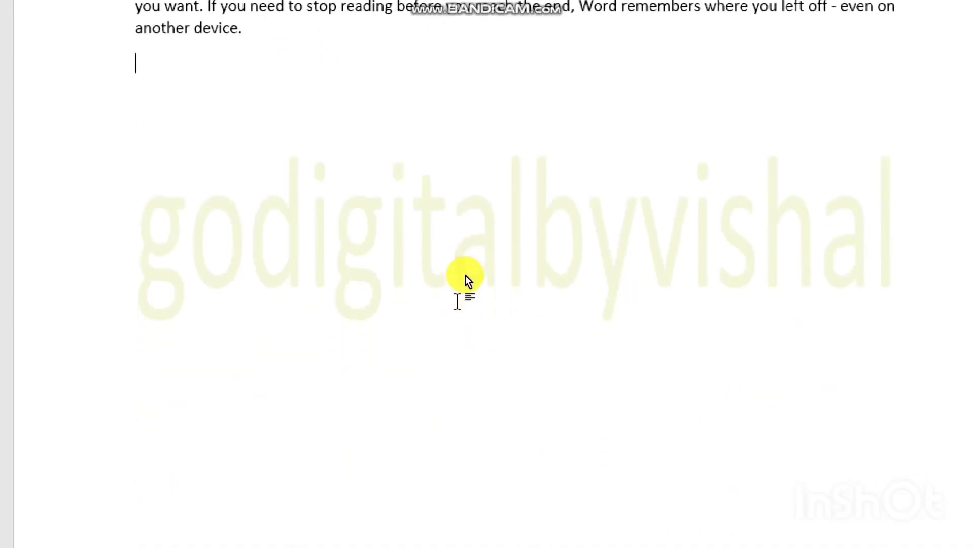
pyautogui.scroll(8, 369, 279)
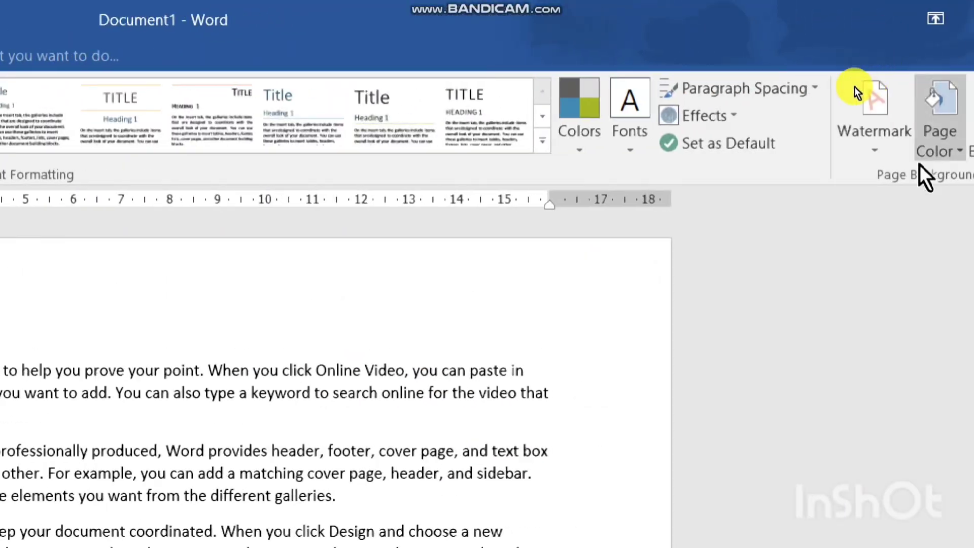
# - Change the custom text watermark's colour to dark orange, apply it and check it on the page
pyautogui.click(866, 130)
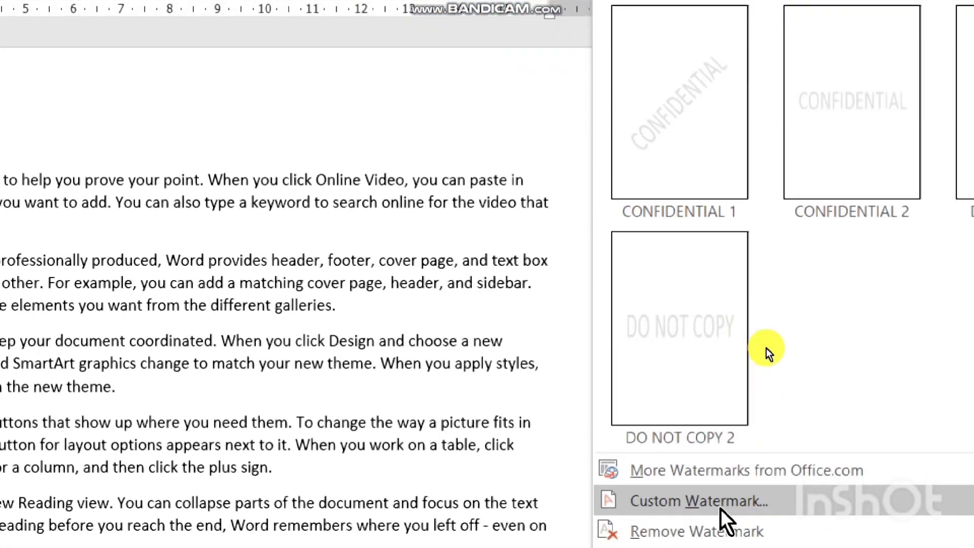
pyautogui.click(706, 498)
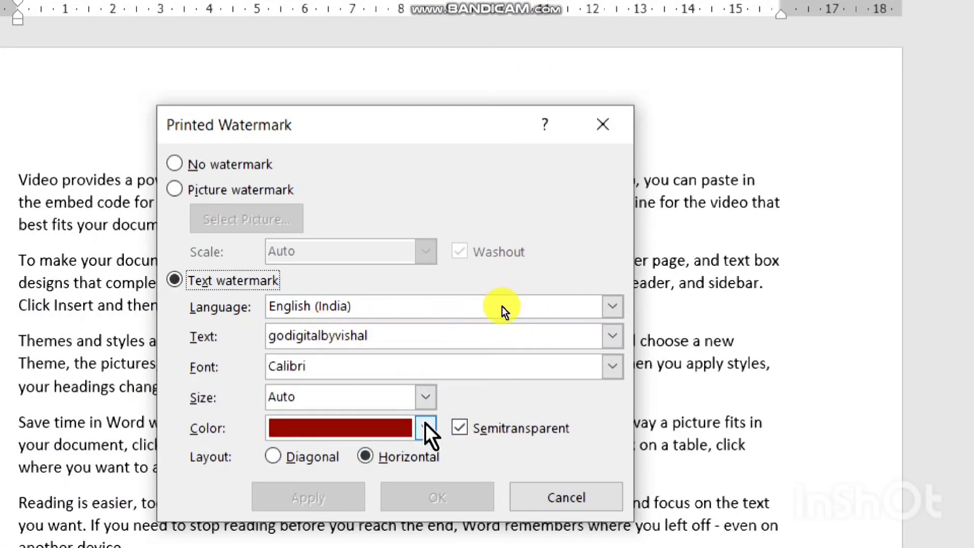
pyautogui.click(425, 429)
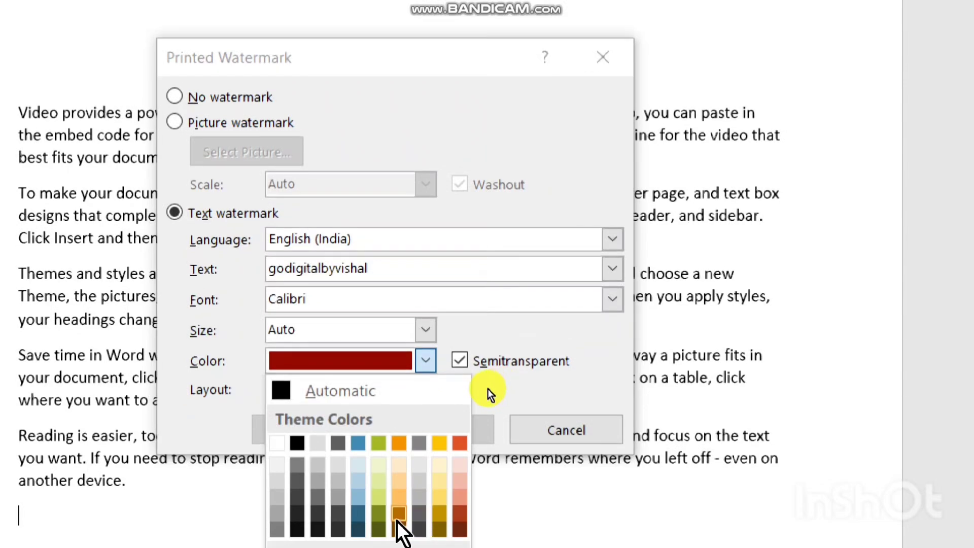
pyautogui.click(398, 518)
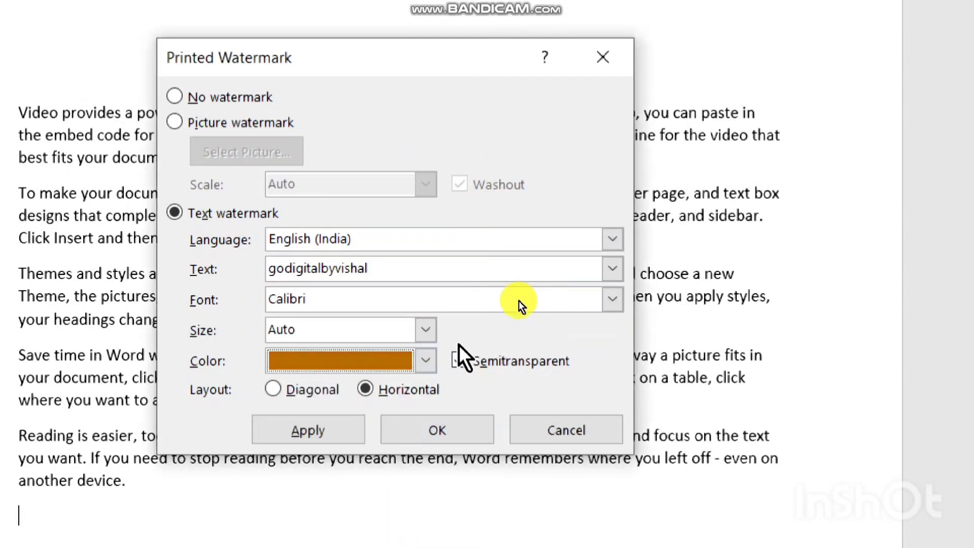
pyautogui.click(336, 425)
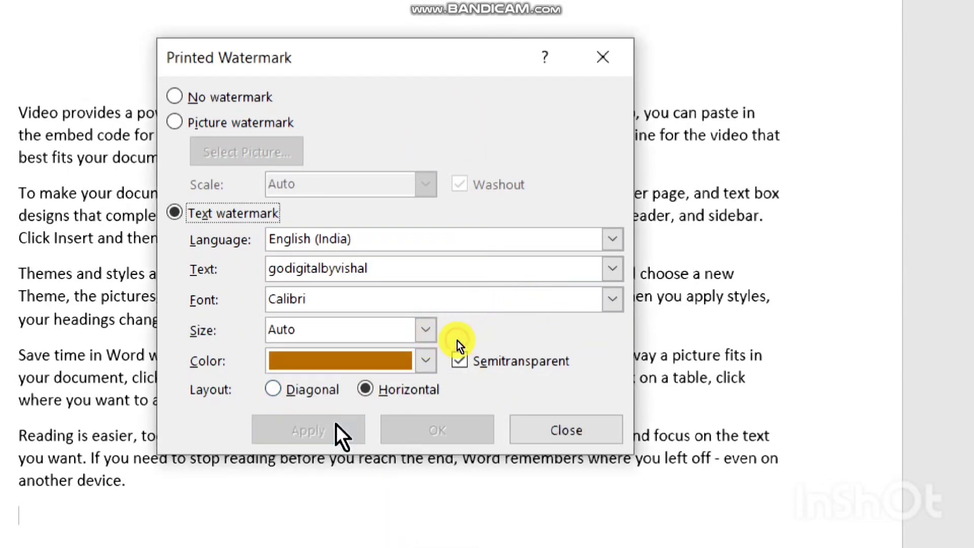
pyautogui.click(554, 427)
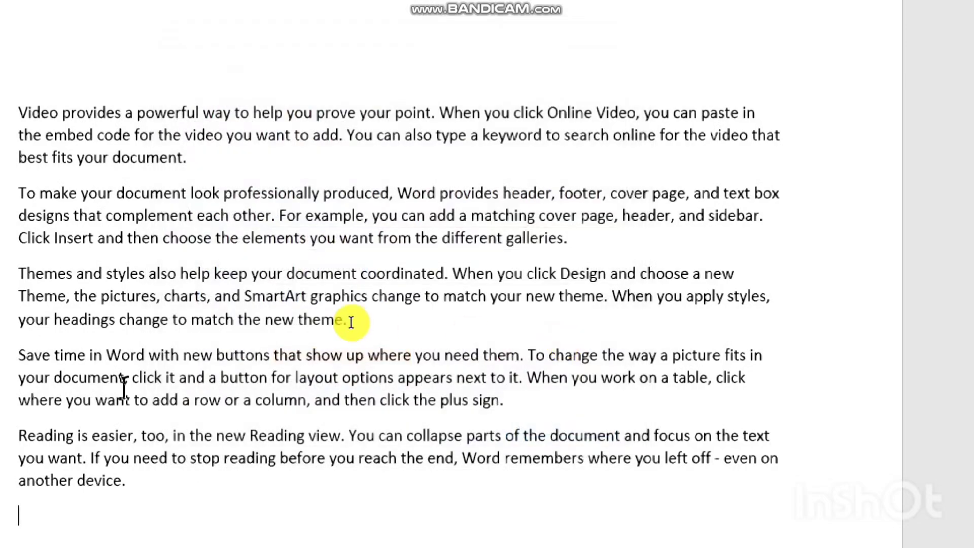
pyautogui.scroll(-8, 349, 325)
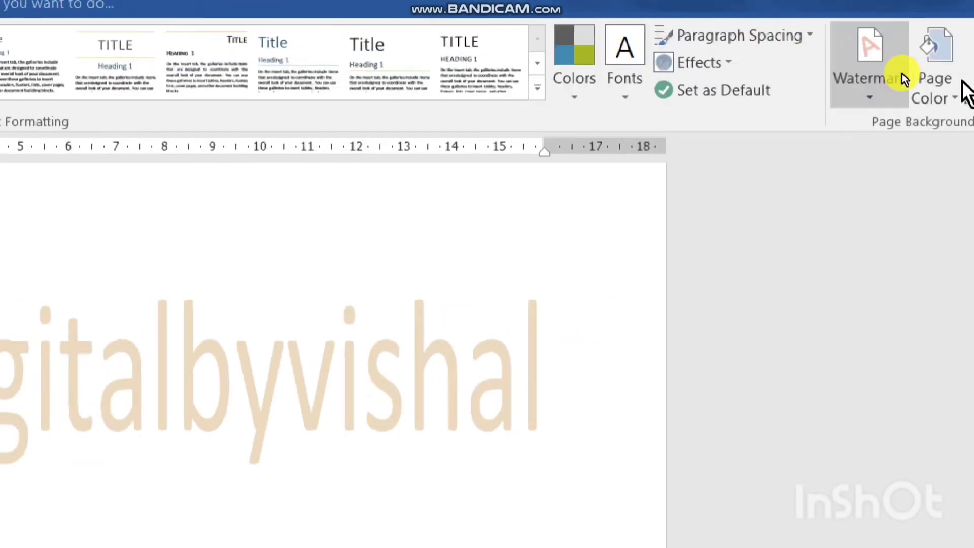
# - Switch the custom text watermark's layout to Diagonal, apply it and review it on the page
pyautogui.click(959, 91)
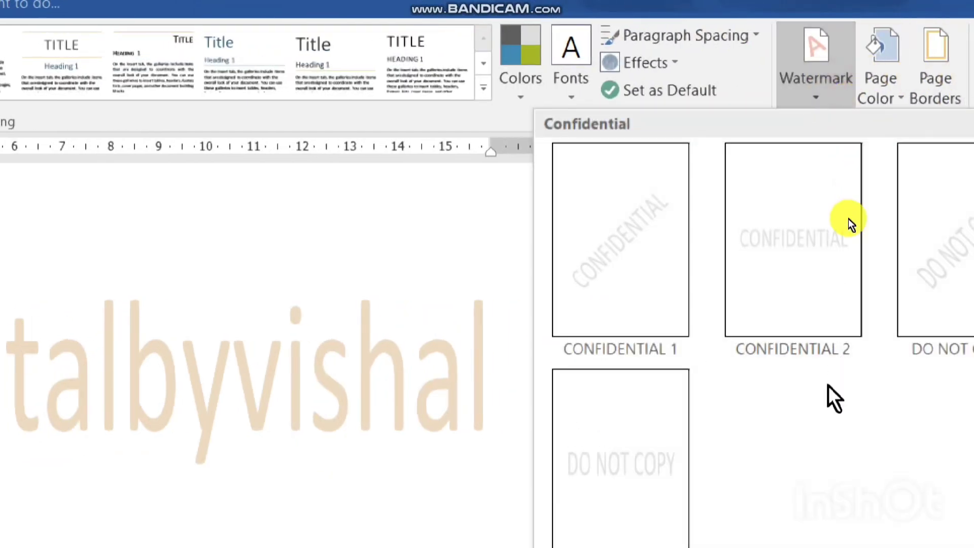
pyautogui.click(689, 484)
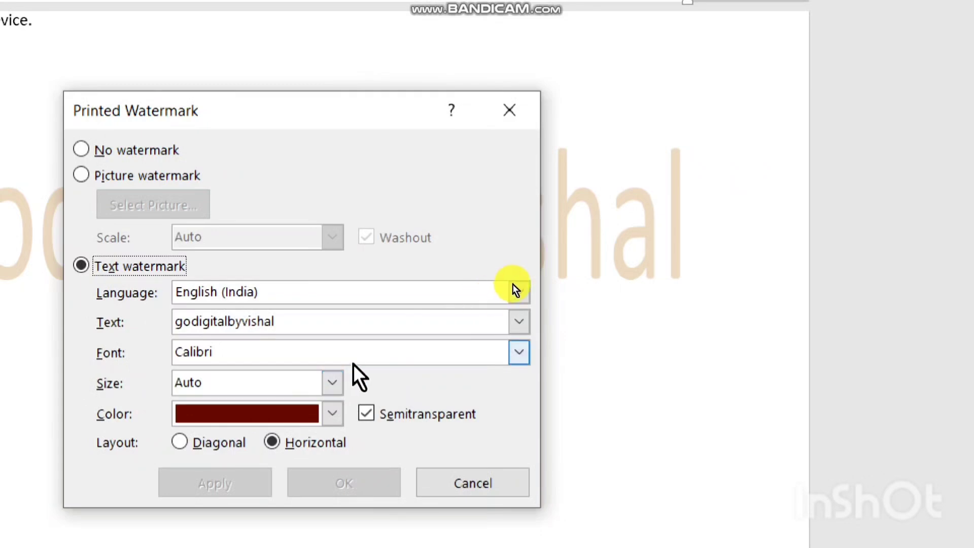
pyautogui.click(192, 441)
pyautogui.click(247, 474)
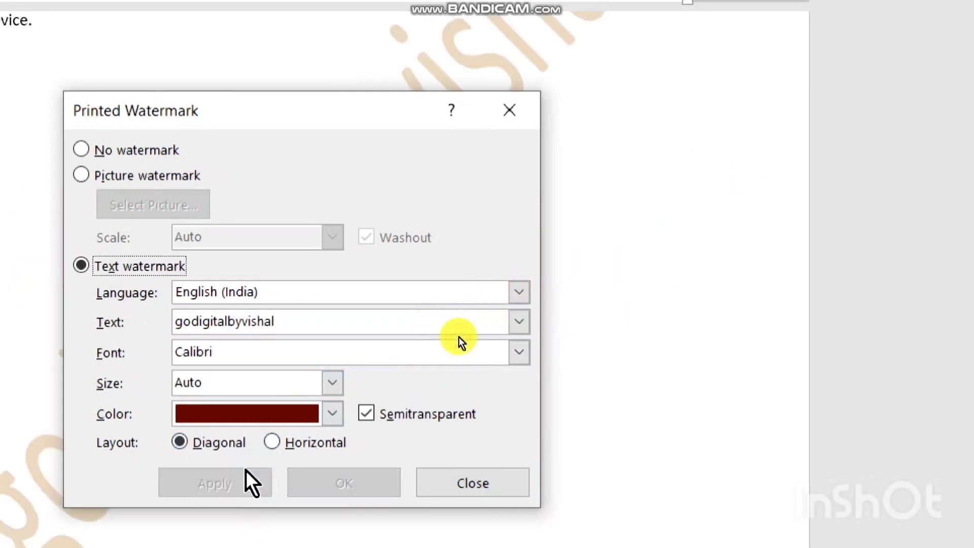
pyautogui.click(492, 111)
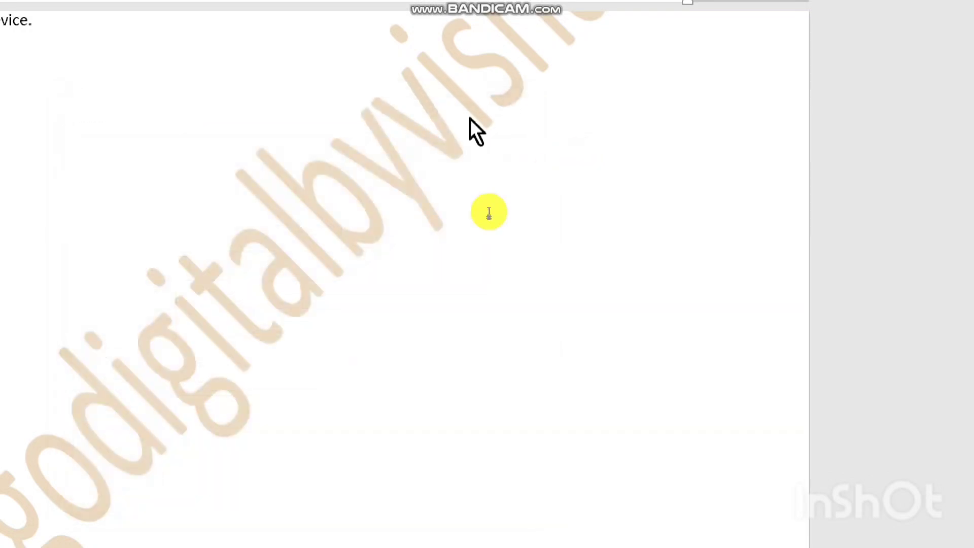
pyautogui.scroll(3, 218, 305)
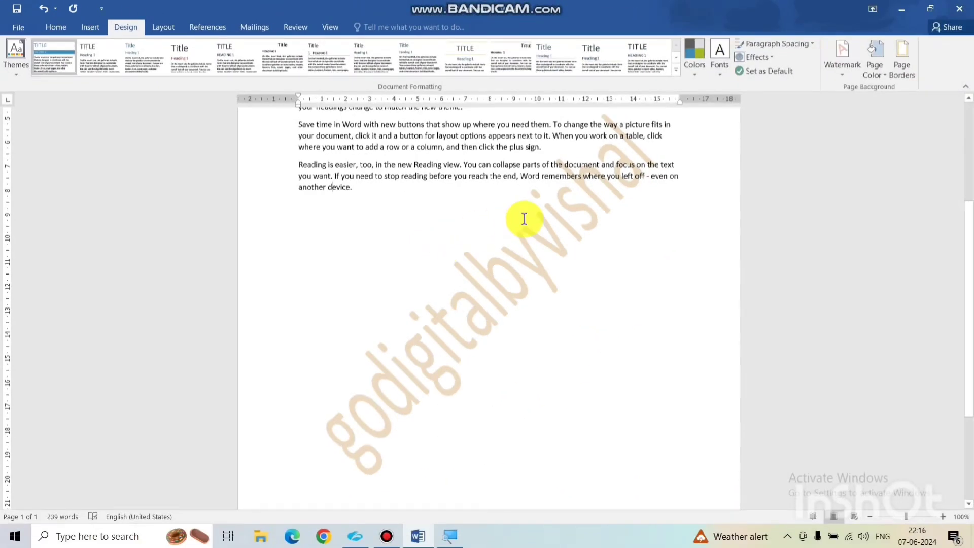
pyautogui.scroll(5, 522, 218)
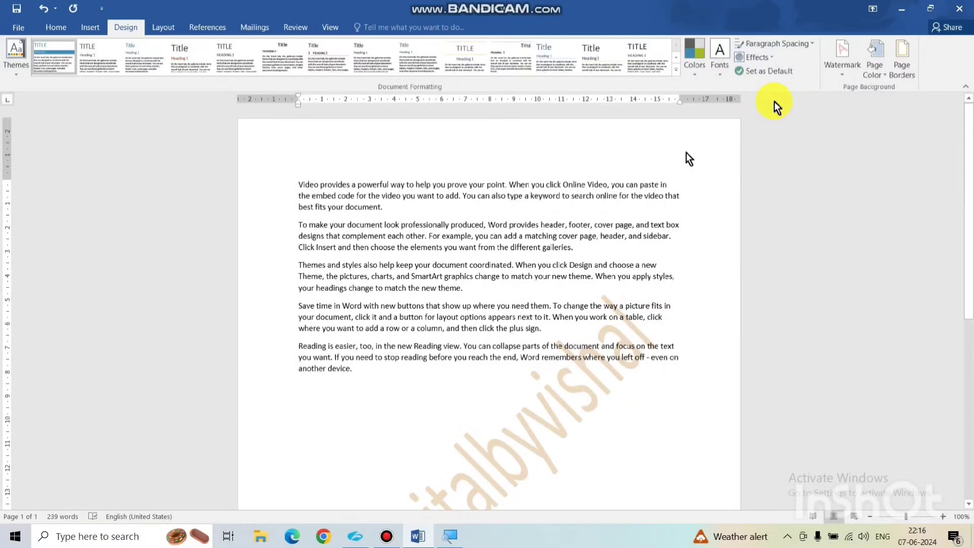
# - Switch the custom watermark to a picture watermark and choose the mylogo image from the Desktop folder
pyautogui.click(842, 64)
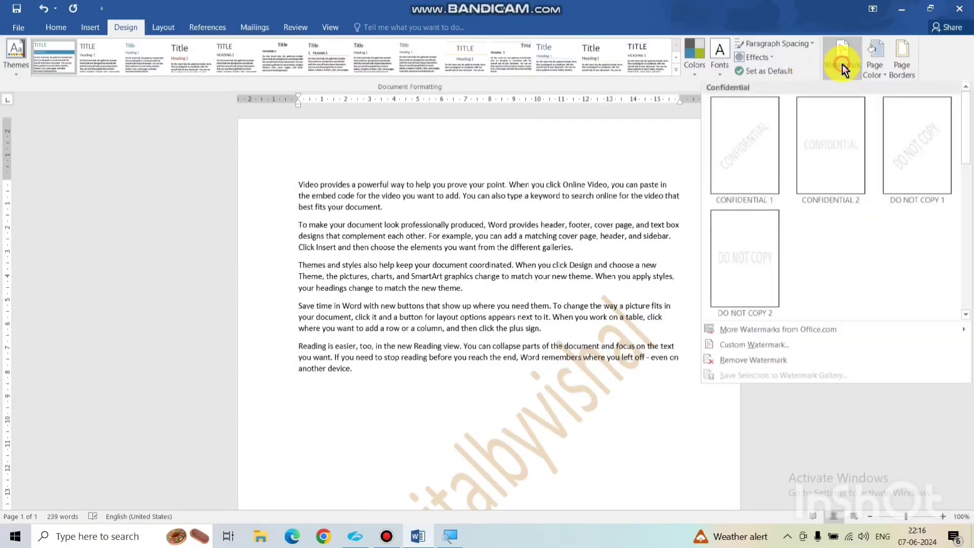
pyautogui.click(754, 349)
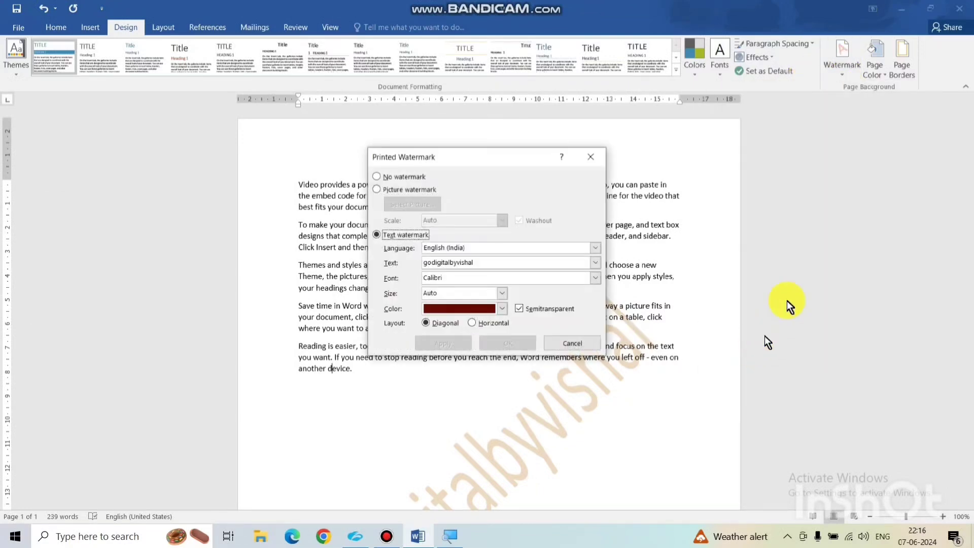
pyautogui.click(376, 187)
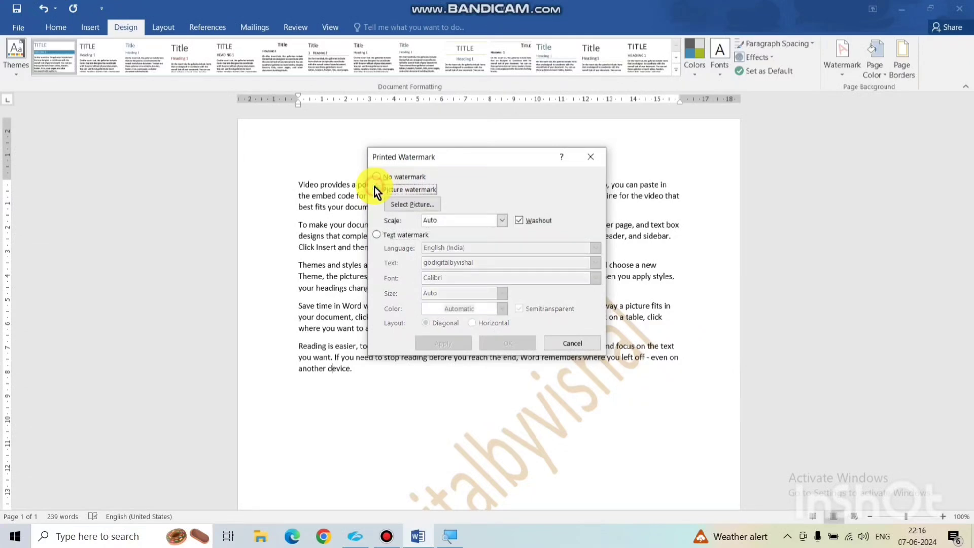
pyautogui.click(401, 204)
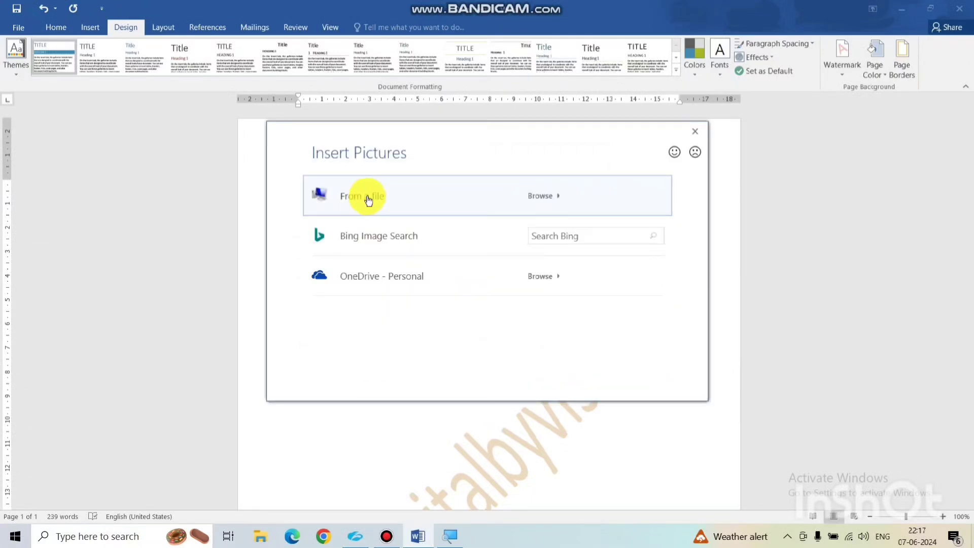
pyautogui.click(369, 200)
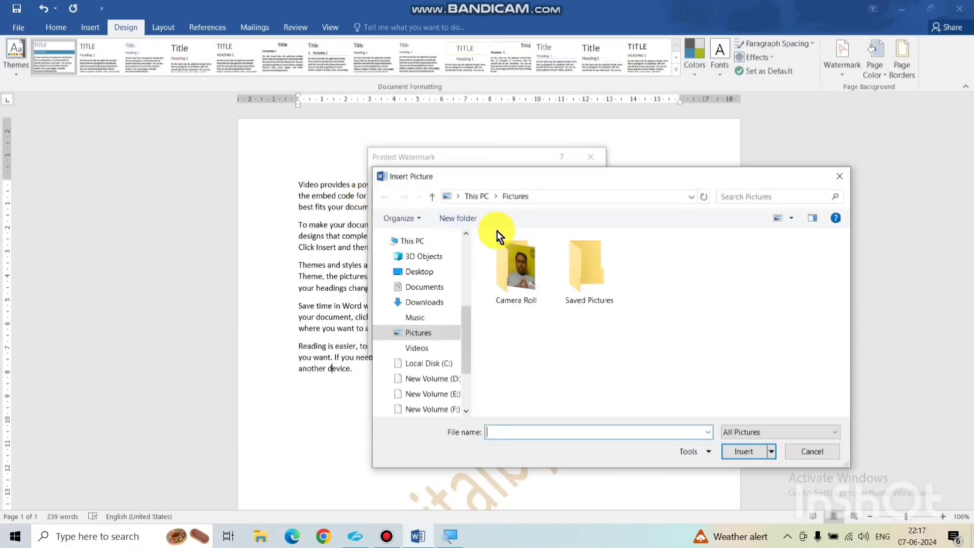
pyautogui.click(431, 392)
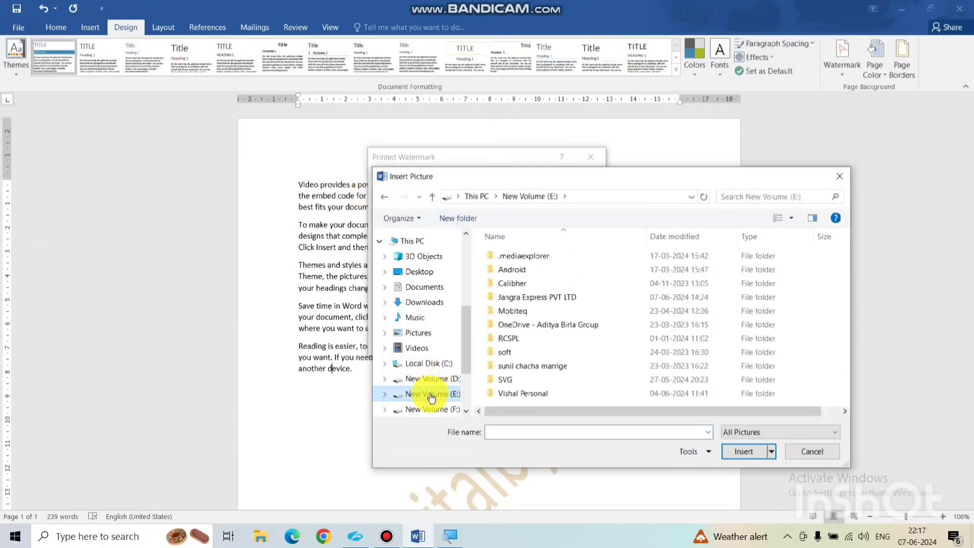
pyautogui.click(413, 272)
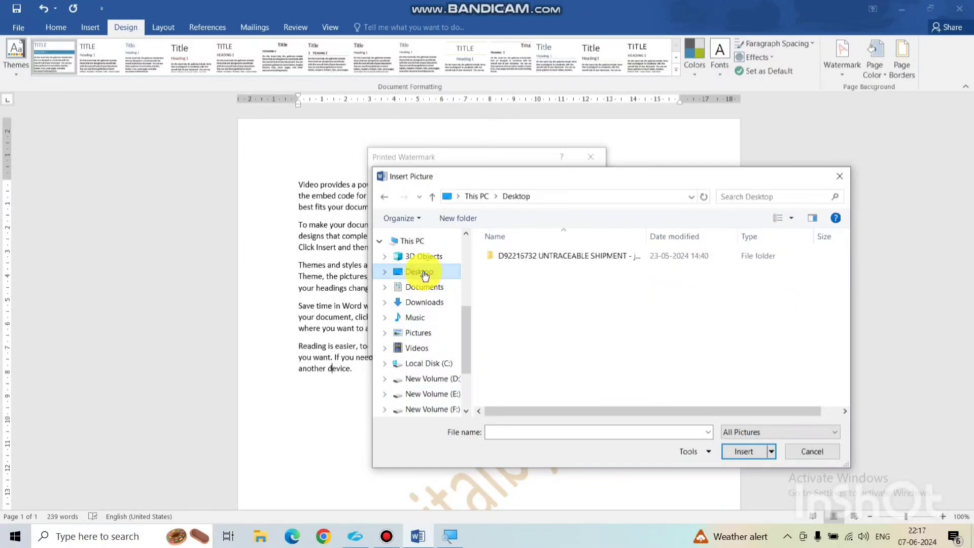
pyautogui.click(713, 269)
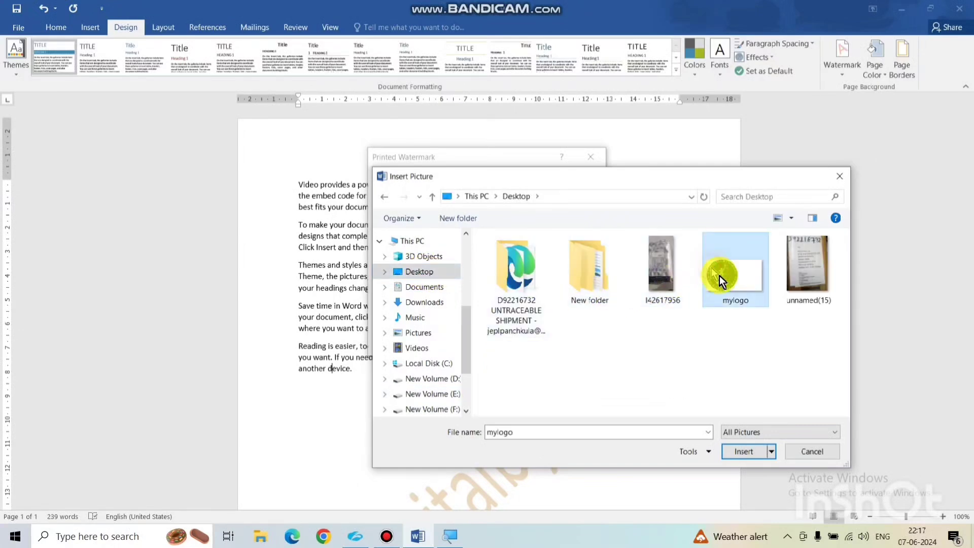
pyautogui.click(751, 452)
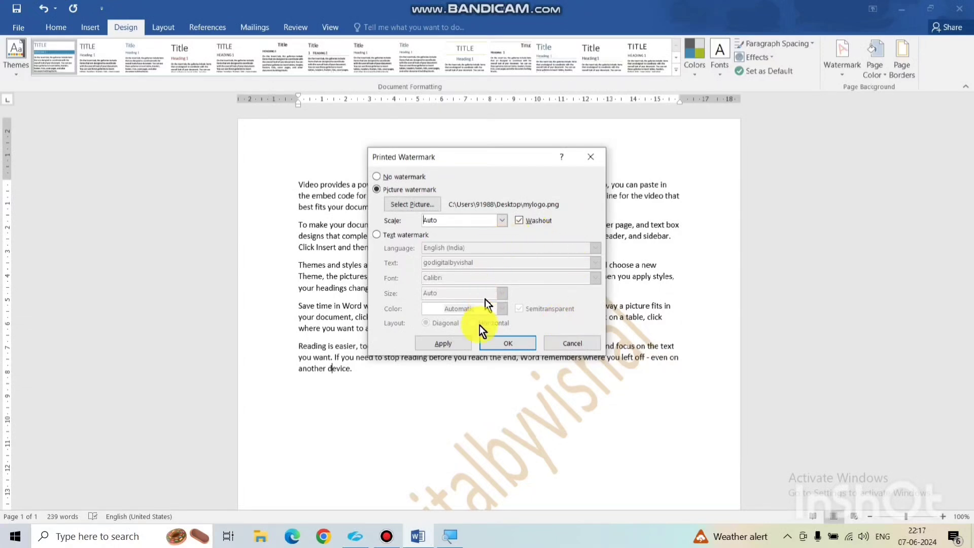
# - Apply the logo picture watermark with Auto scale and Washout, and check it on the page
pyautogui.click(455, 343)
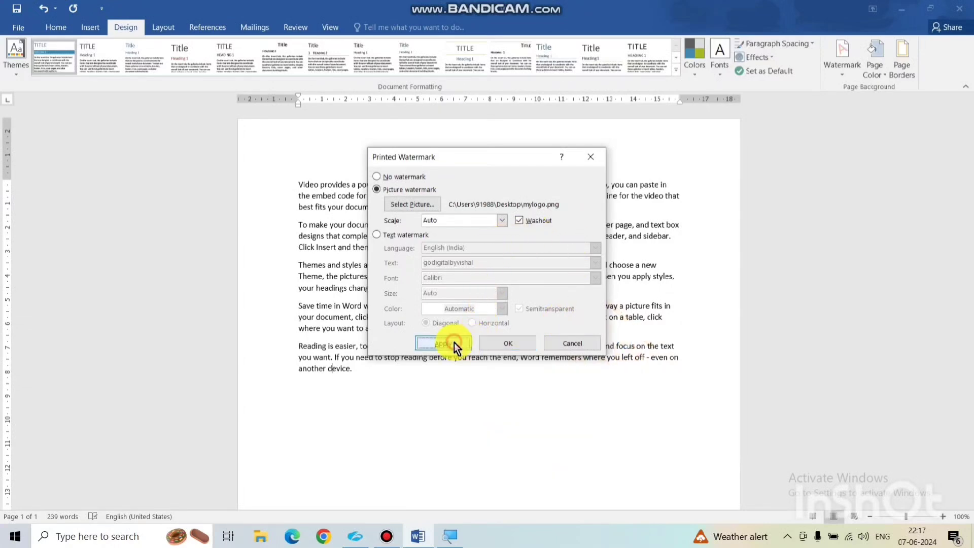
pyautogui.click(562, 340)
pyautogui.scroll(-5, 561, 340)
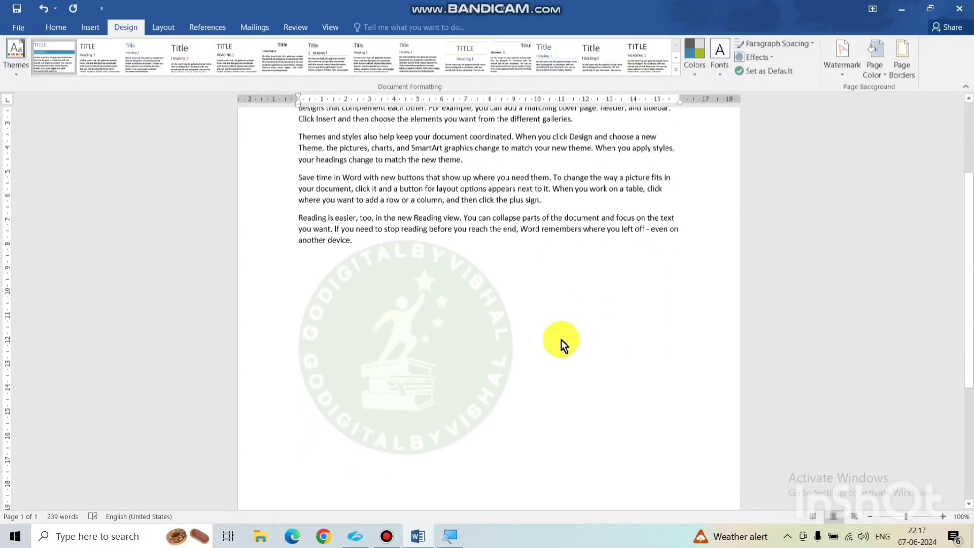
pyautogui.scroll(-1, 562, 340)
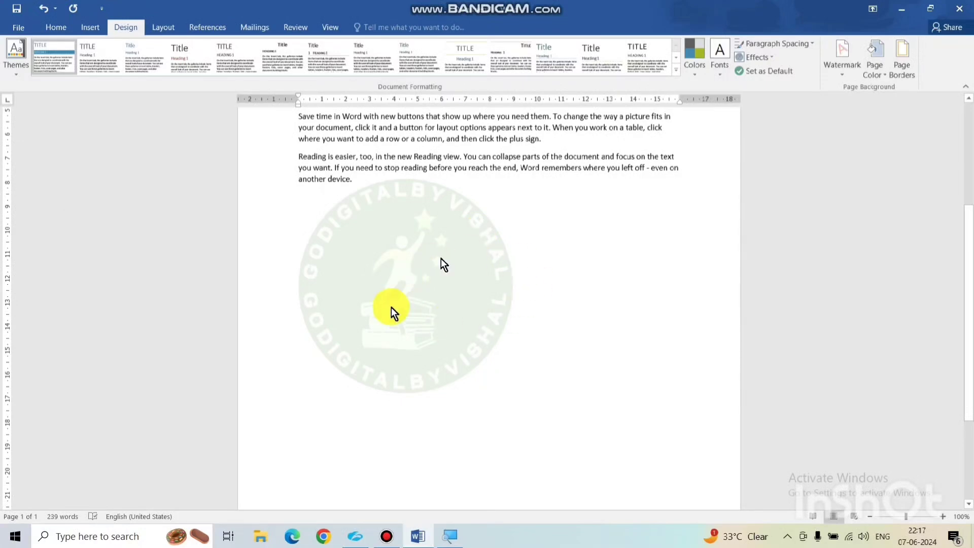
# - Remove the logo picture watermark from the document and check the page
pyautogui.scroll(6, 546, 269)
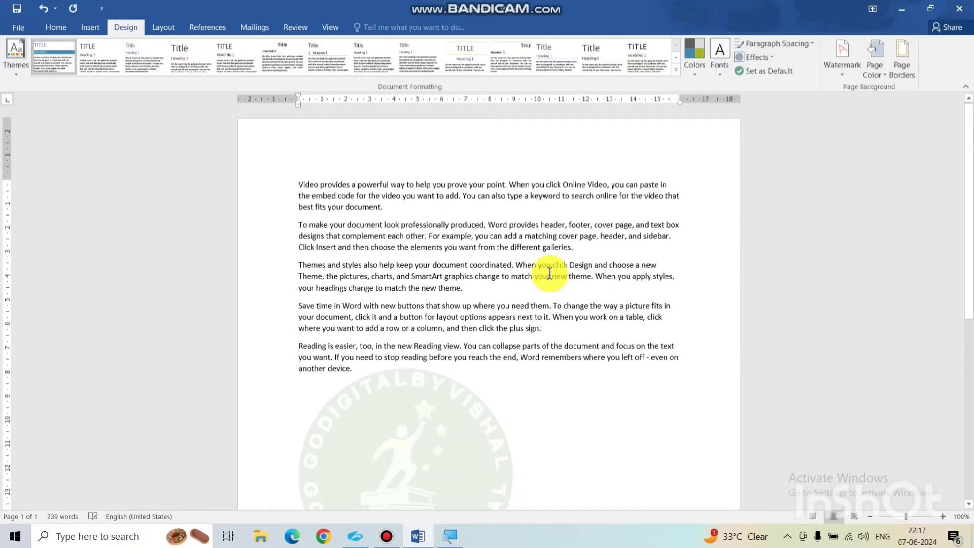
pyautogui.click(841, 67)
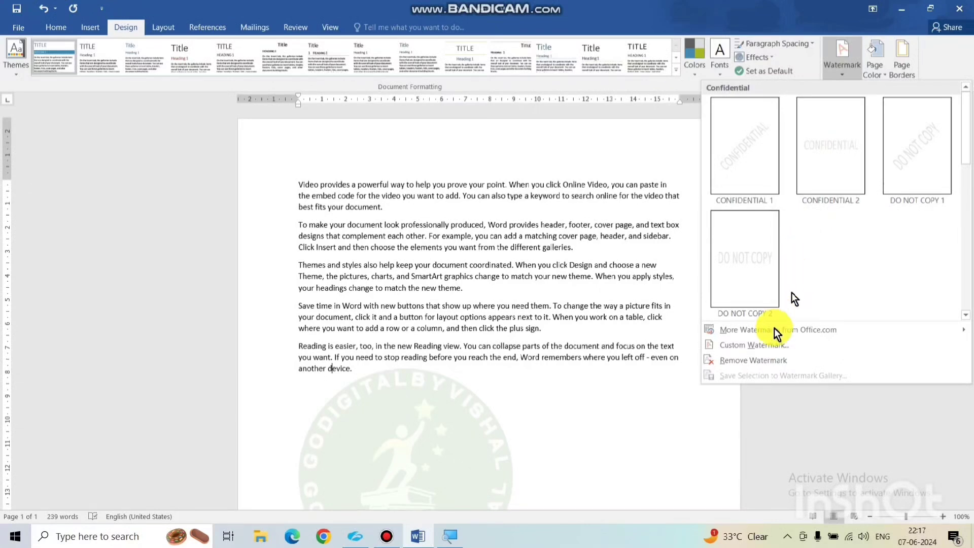
pyautogui.moveTo(745, 333)
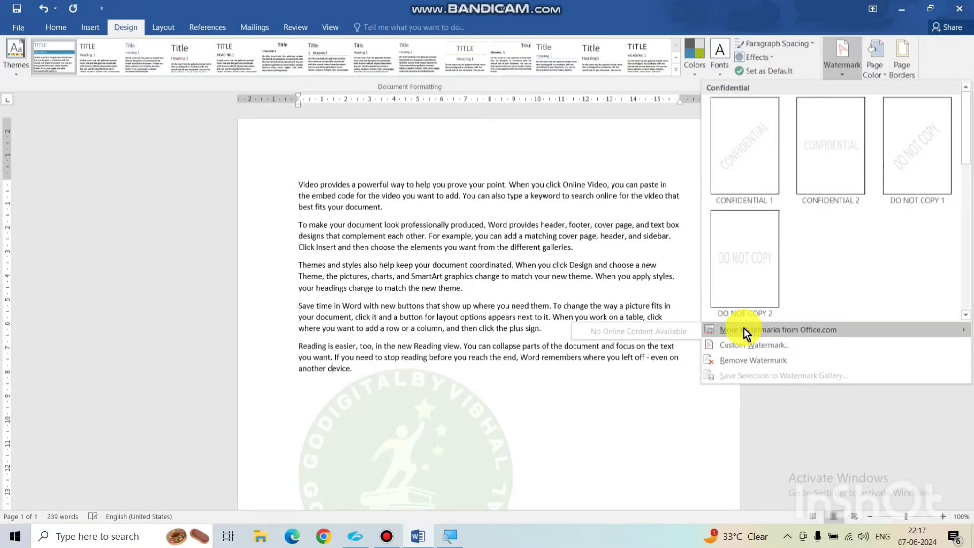
pyautogui.click(749, 360)
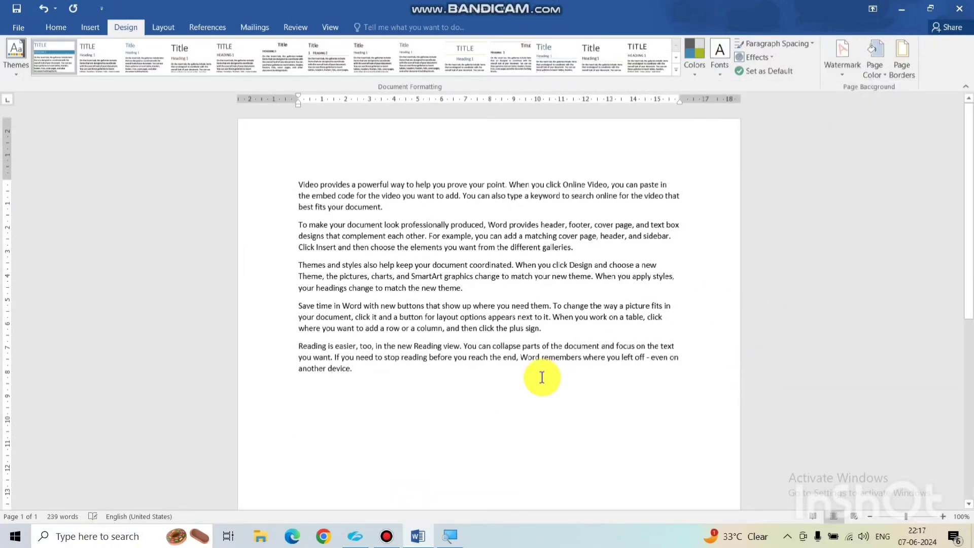
pyautogui.scroll(-3, 541, 378)
pyautogui.scroll(-1, 541, 377)
pyautogui.scroll(4, 541, 377)
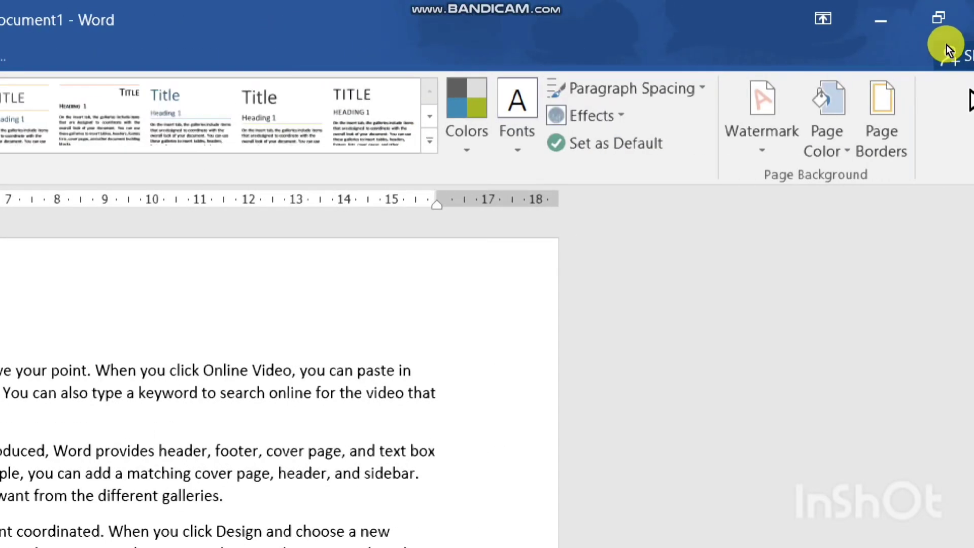
# - Set the page colour to a custom green with RGB 48, 208, 52 and review the page
pyautogui.click(840, 126)
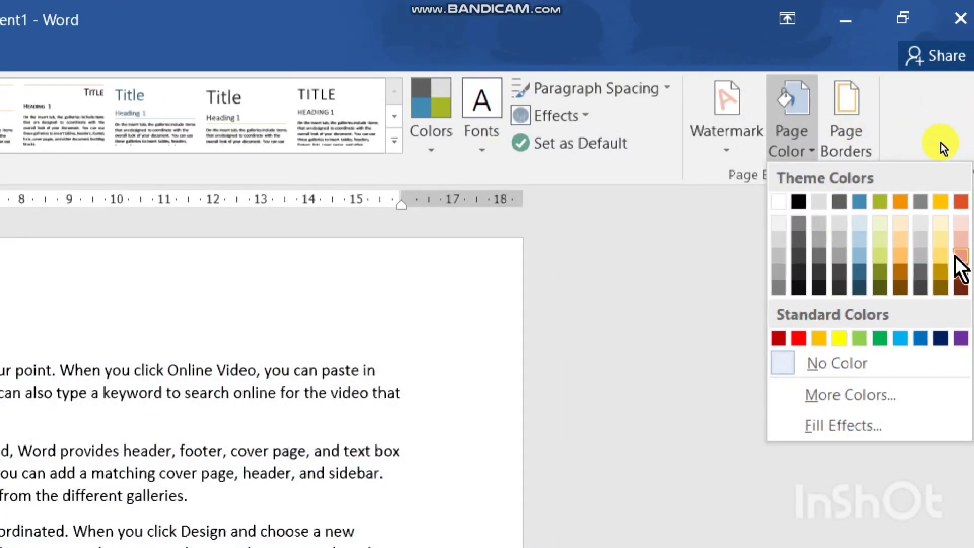
pyautogui.click(889, 384)
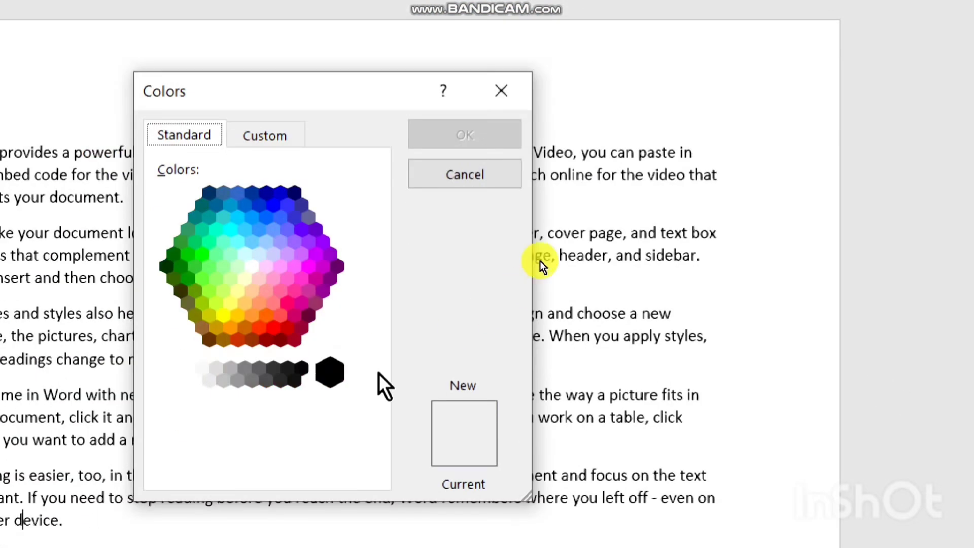
pyautogui.click(282, 134)
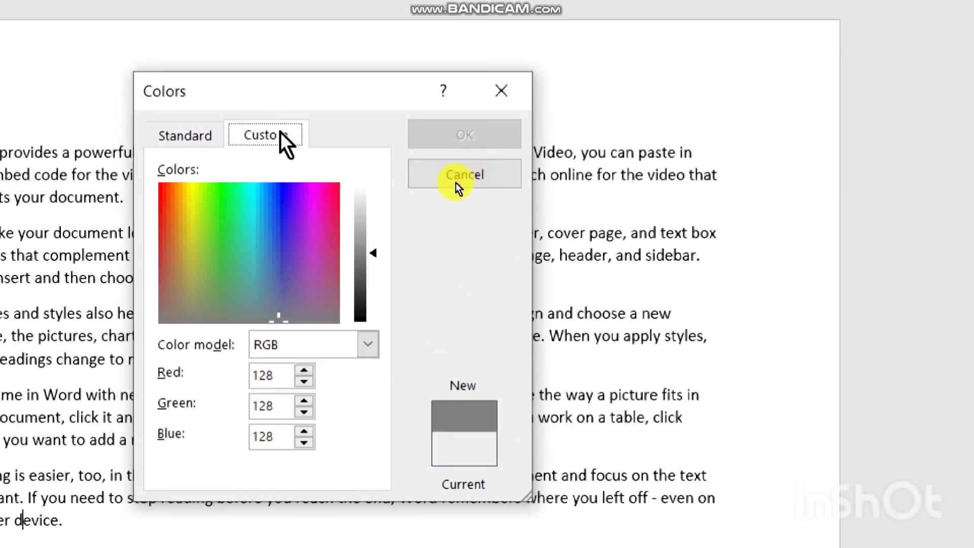
pyautogui.click(288, 291)
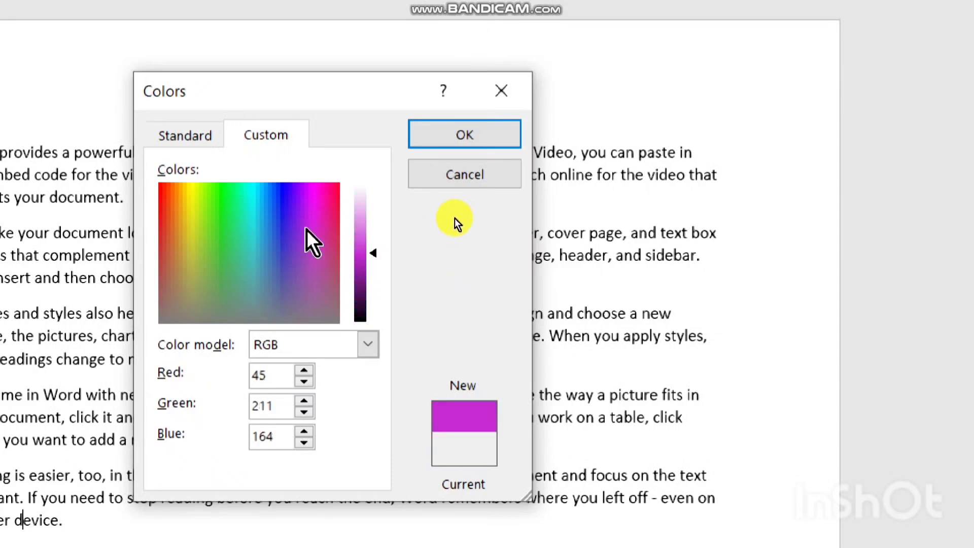
pyautogui.moveTo(283, 267); pyautogui.dragTo(220, 234)
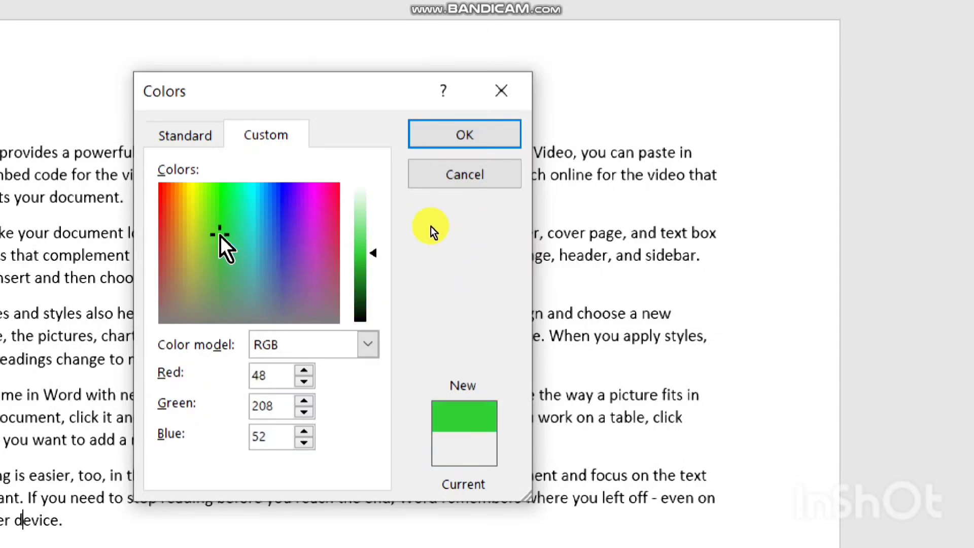
pyautogui.press('Return')
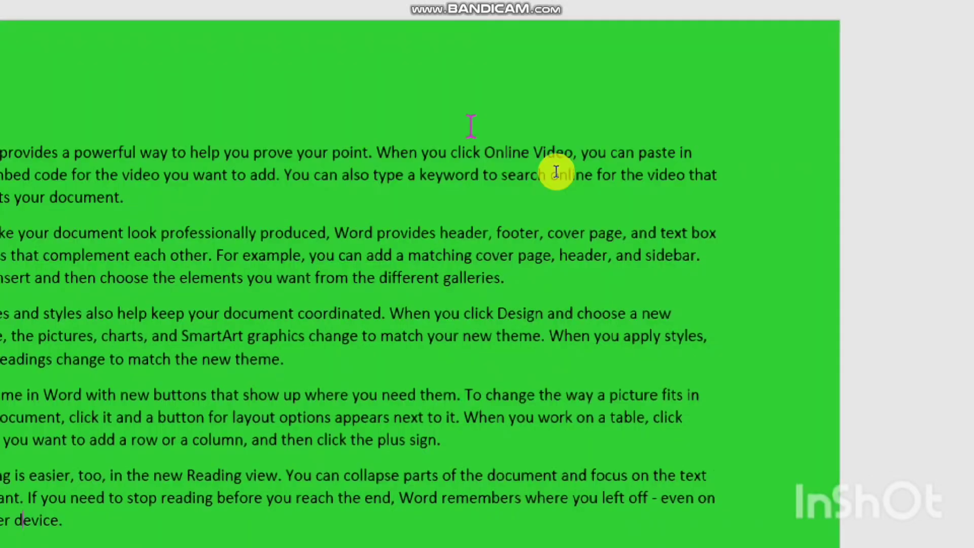
pyautogui.scroll(-6, 722, 157)
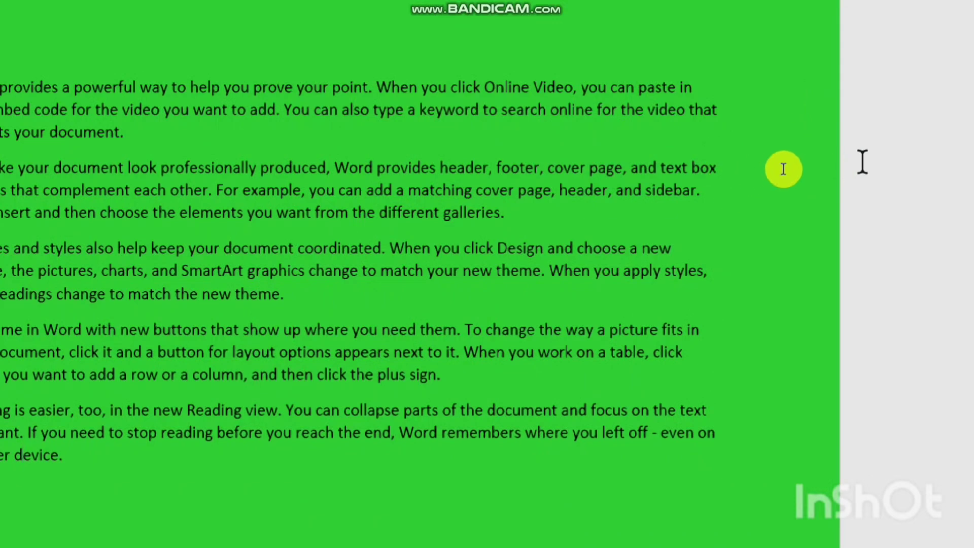
pyautogui.hscroll(1, 779, 167)
pyautogui.scroll(7, 813, 131)
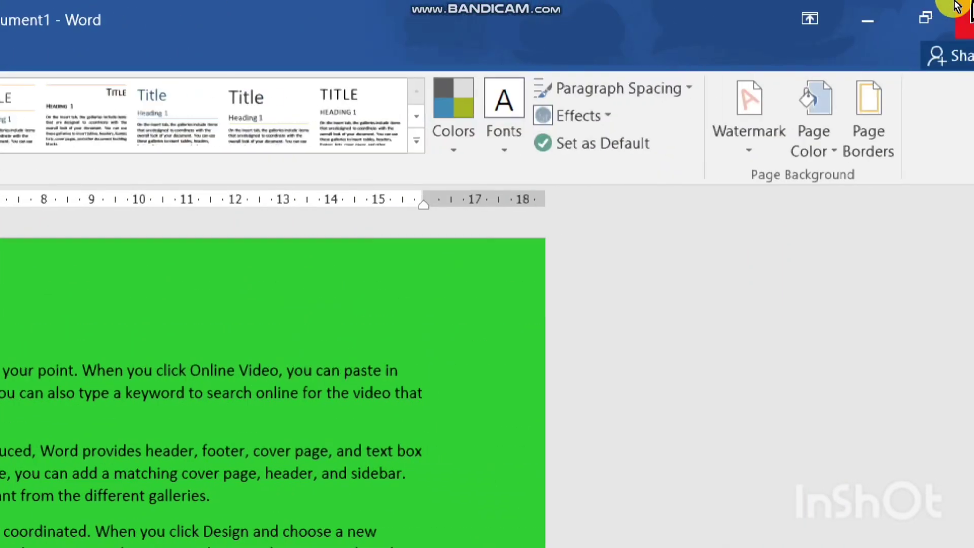
# - Look through the gradient, texture, pattern and picture fill effects for the page colour without applying any, and review the page colour choices
pyautogui.click(821, 144)
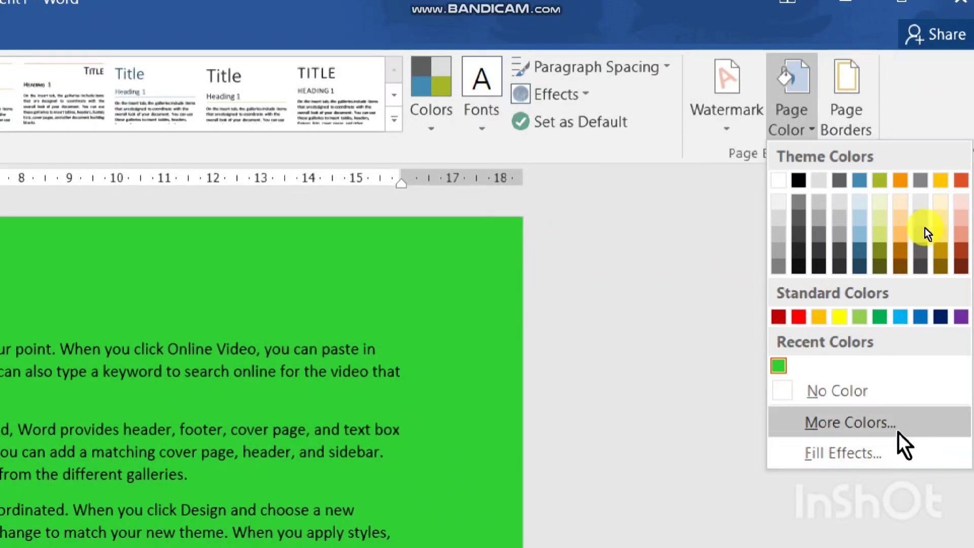
pyautogui.click(880, 453)
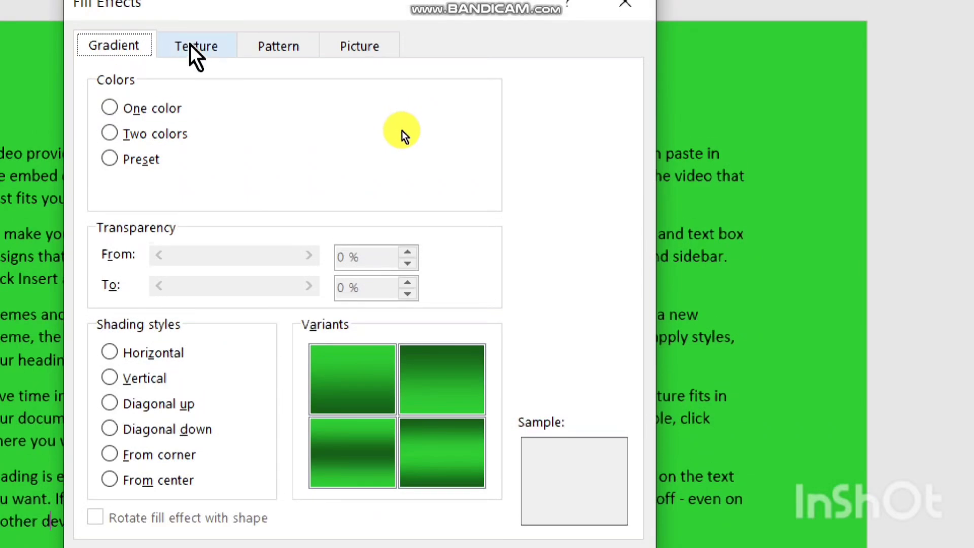
pyautogui.click(195, 47)
pyautogui.click(277, 49)
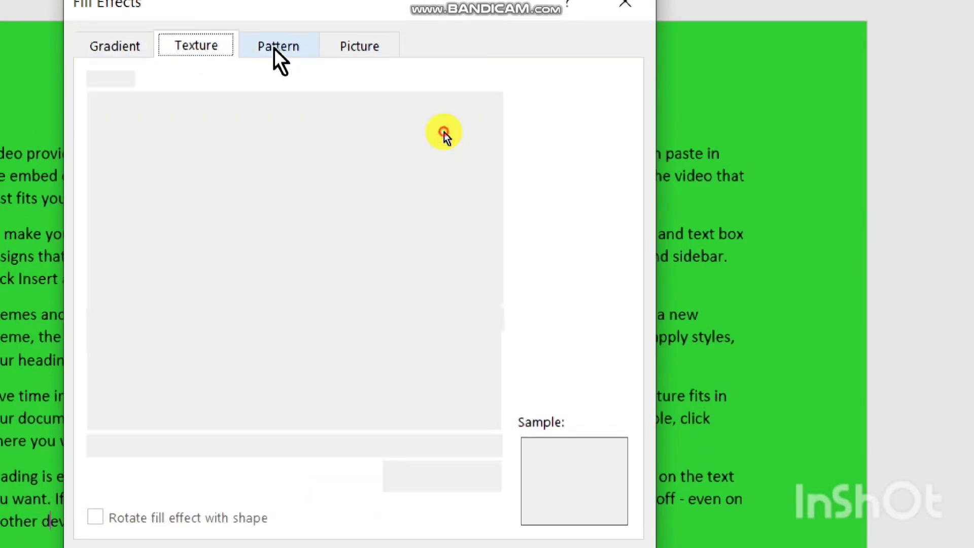
pyautogui.click(354, 48)
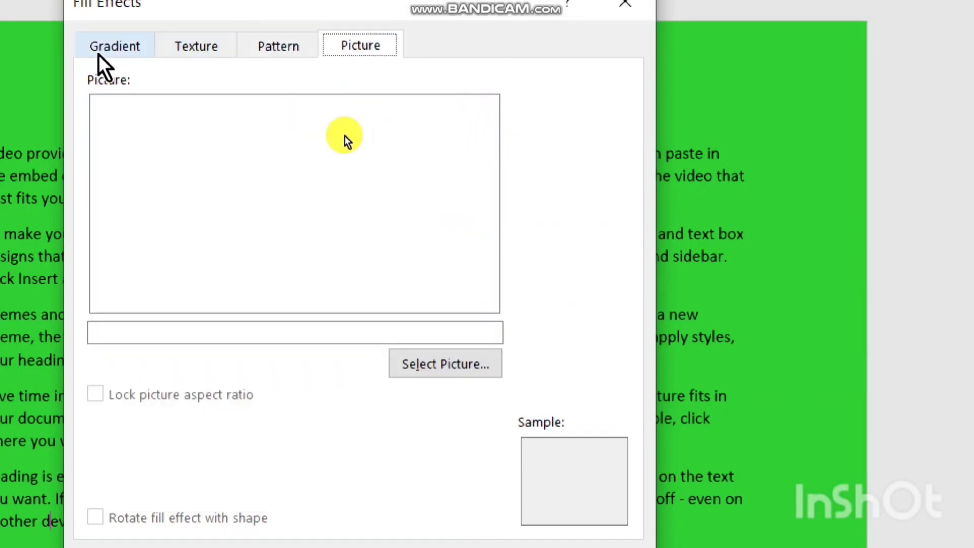
pyautogui.click(104, 50)
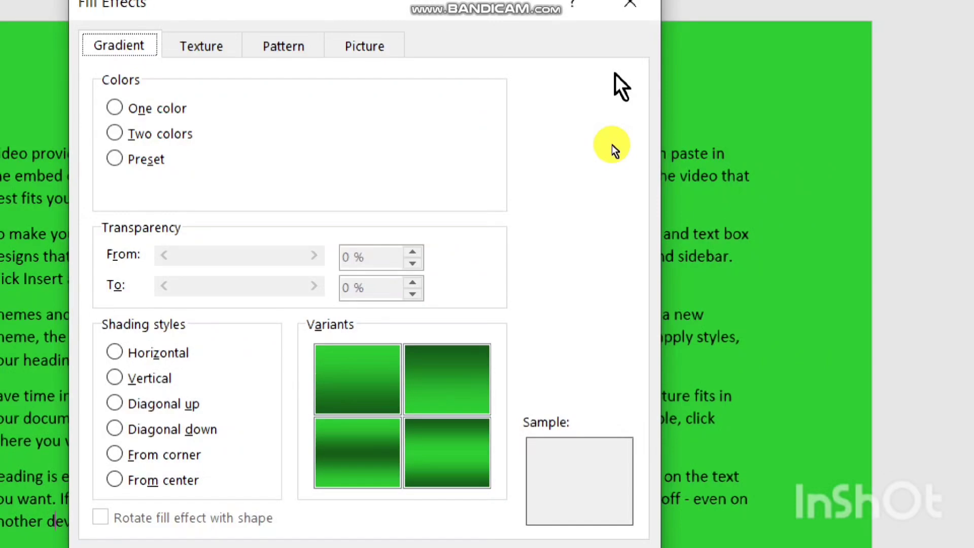
pyautogui.click(631, 3)
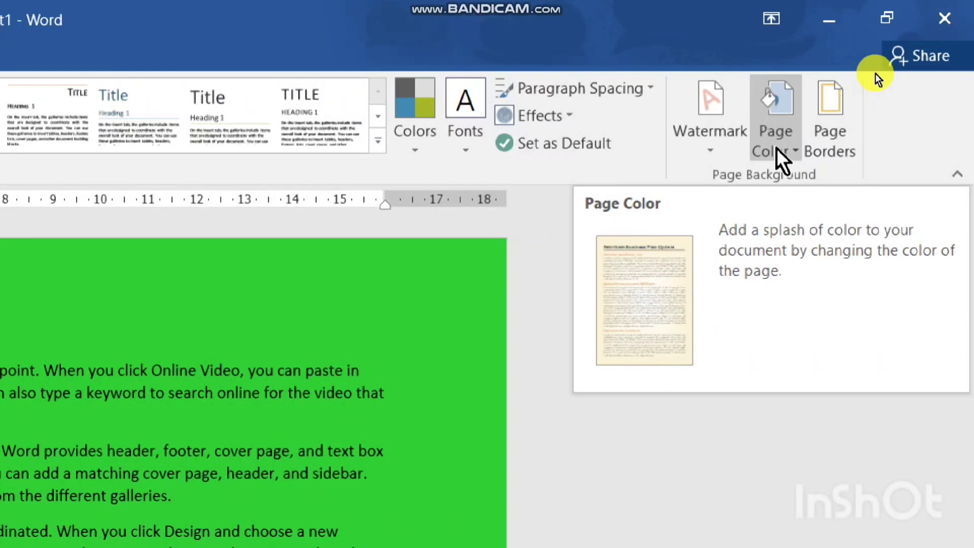
pyautogui.click(776, 148)
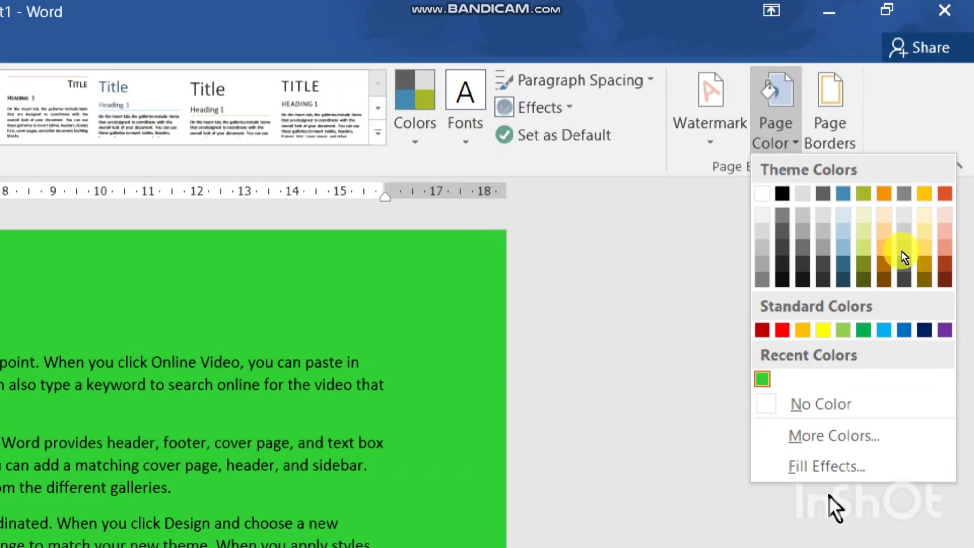
pyautogui.click(448, 333)
# - Set up a box border with the fine dashed line style for the last paragraph
pyautogui.scroll(-3, 443, 325)
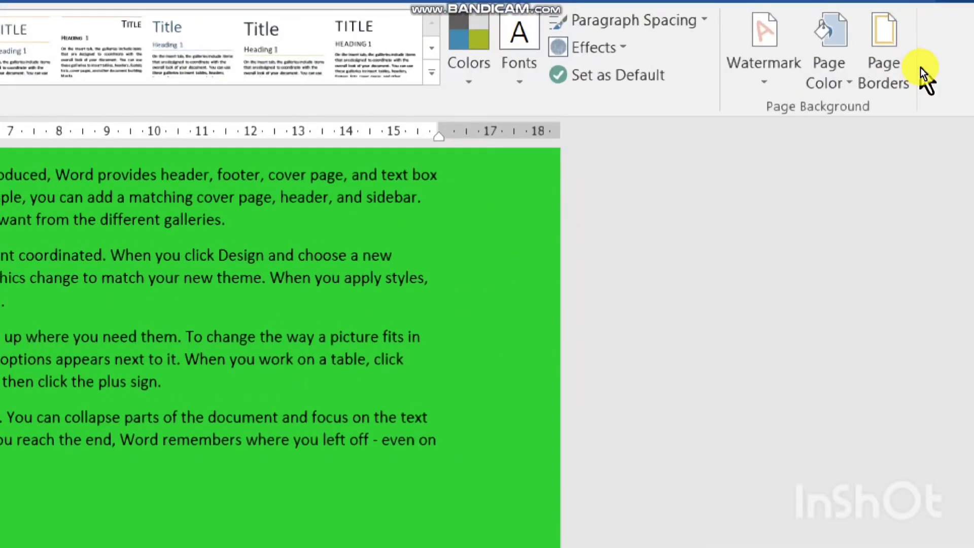
pyautogui.click(897, 47)
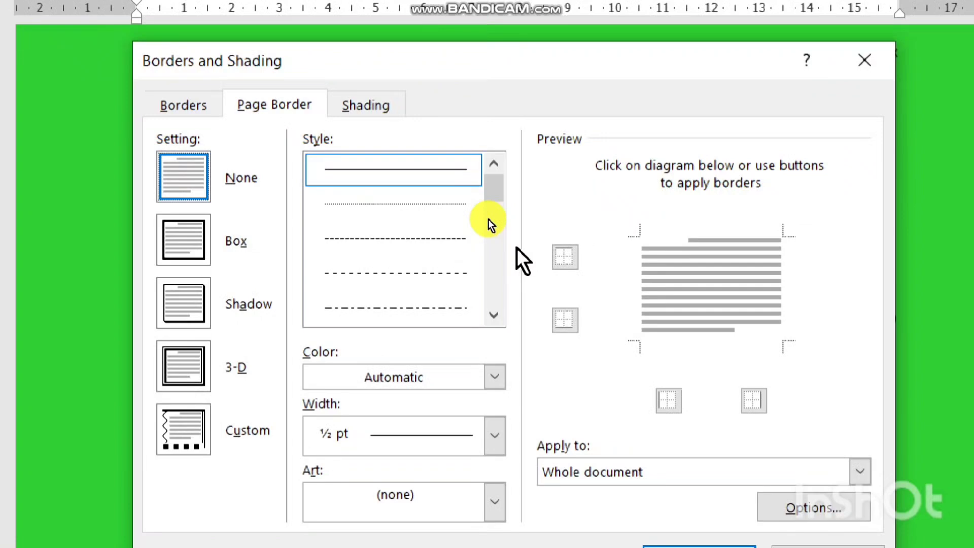
pyautogui.click(174, 99)
pyautogui.click(366, 170)
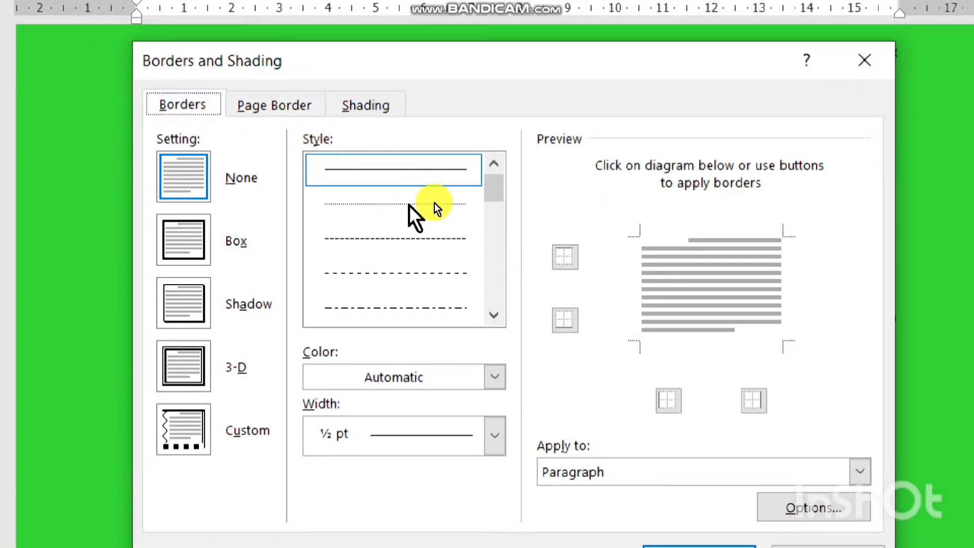
pyautogui.click(406, 239)
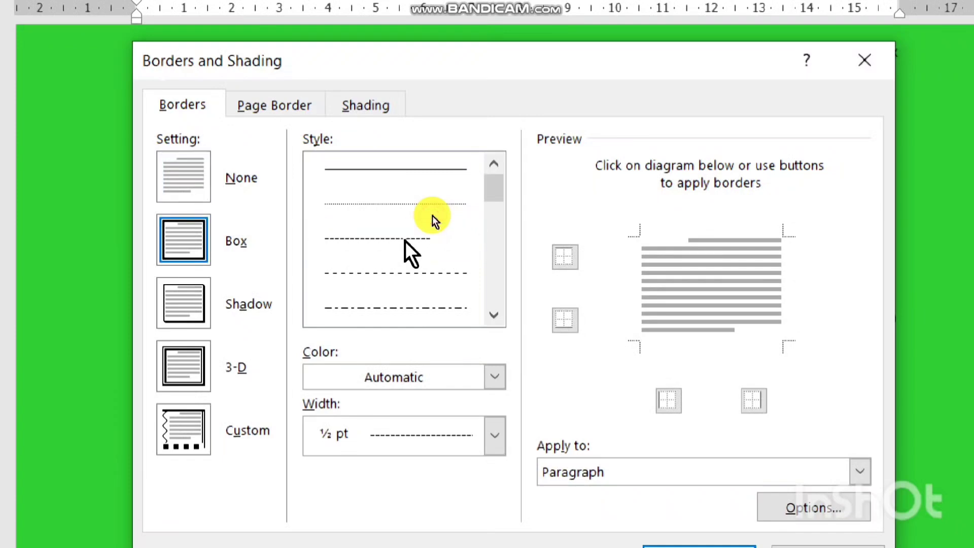
pyautogui.click(317, 239)
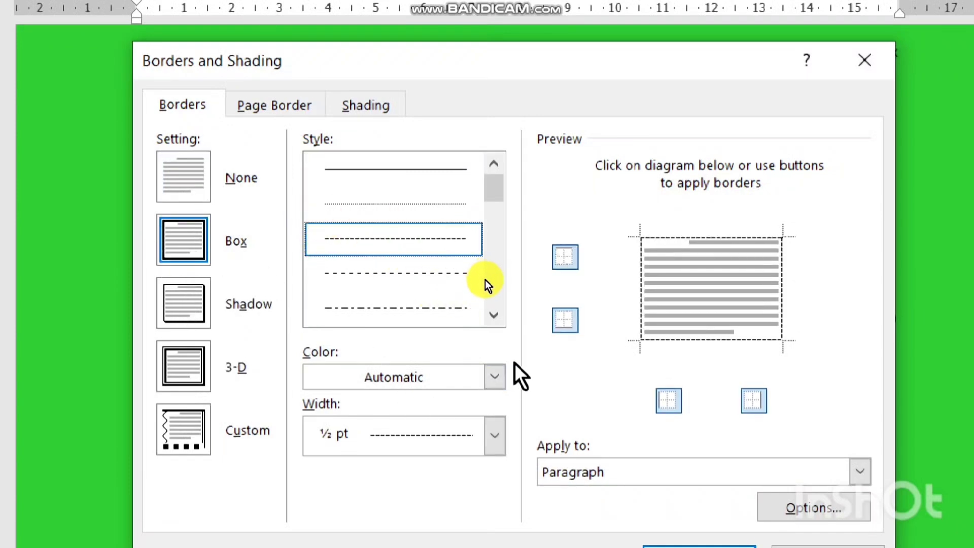
# - Colour the paragraph's dashed border dark orange-red, keep the width at ½ pt, apply it and check it on the page
pyautogui.hotkey('alt', 'c')
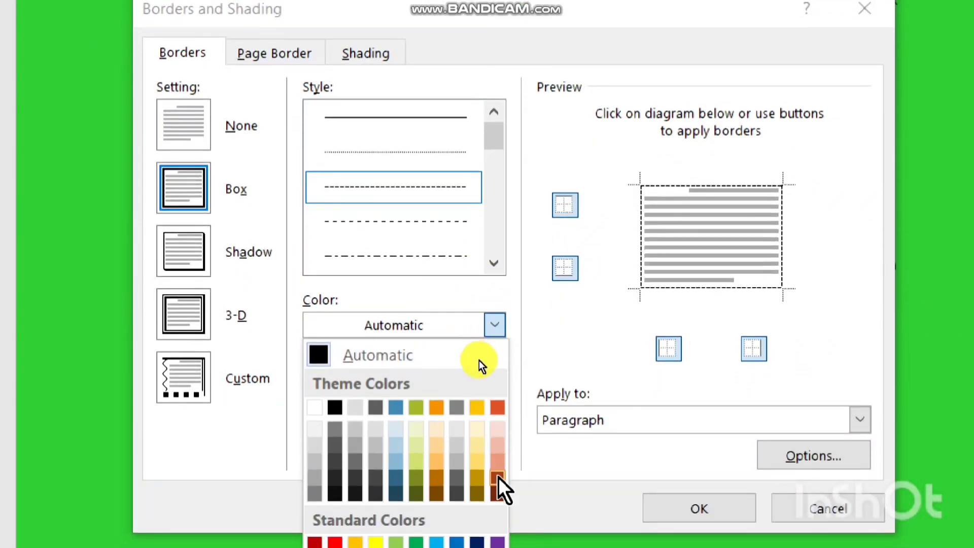
pyautogui.press('Return')
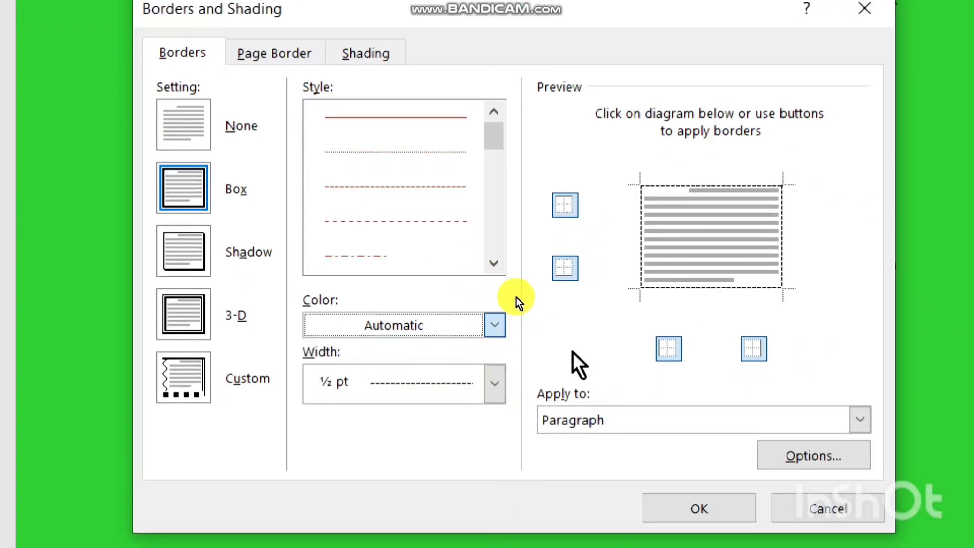
pyautogui.click(492, 383)
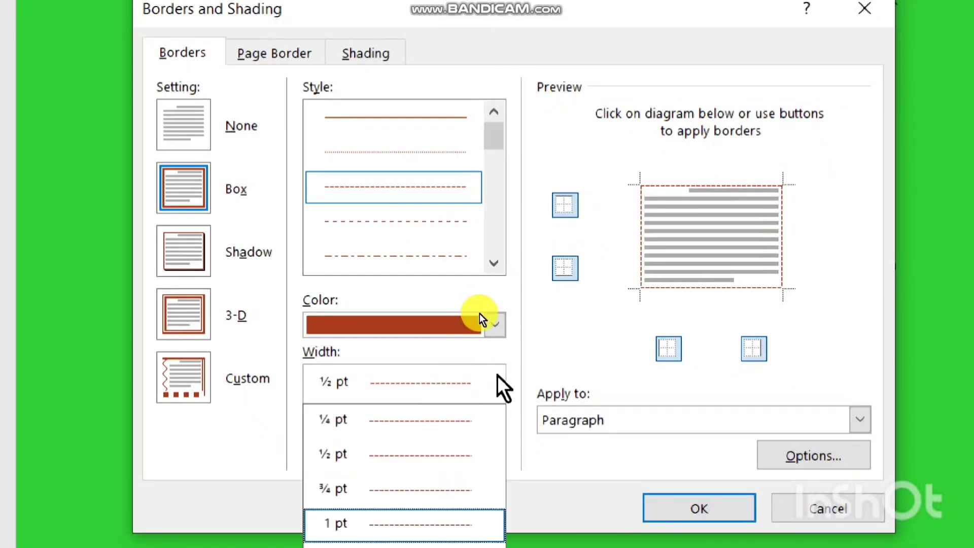
pyautogui.click(495, 383)
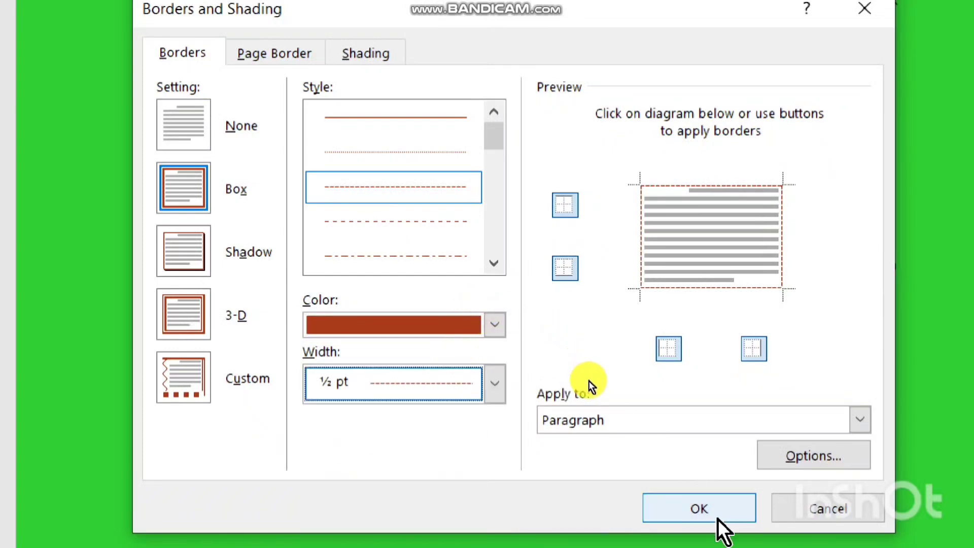
pyautogui.click(700, 508)
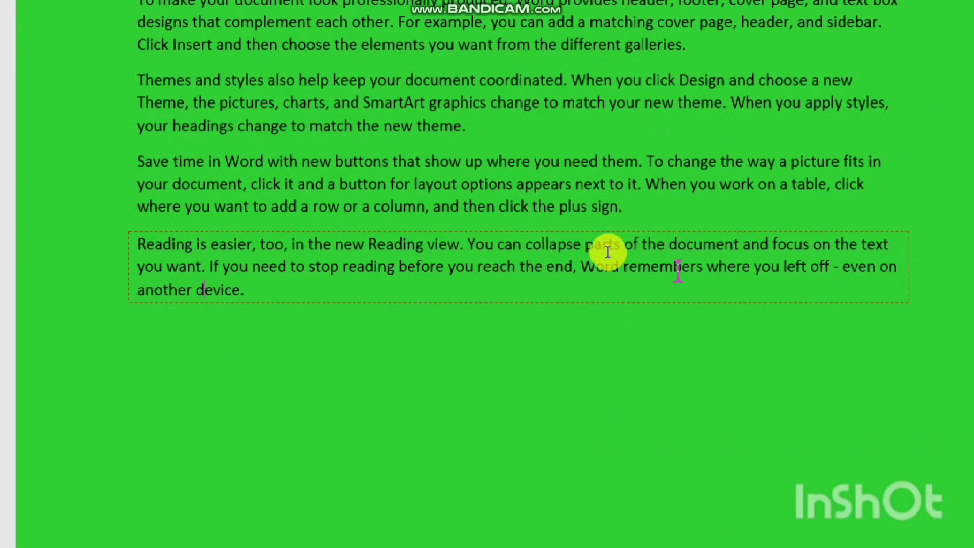
pyautogui.scroll(1, 708, 235)
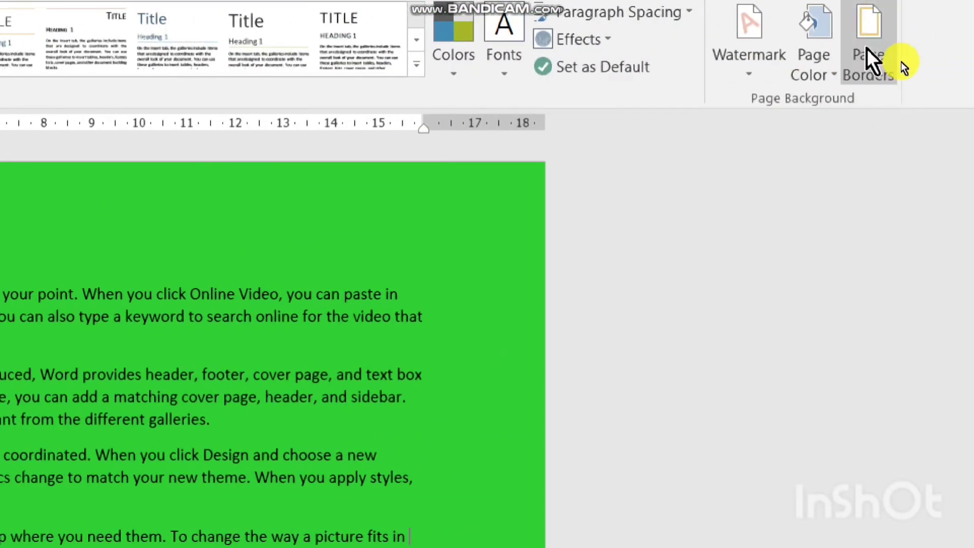
# - Set up a box page border with the 3 pt triple line style that has a thick middle line between two thin ones
pyautogui.click(866, 48)
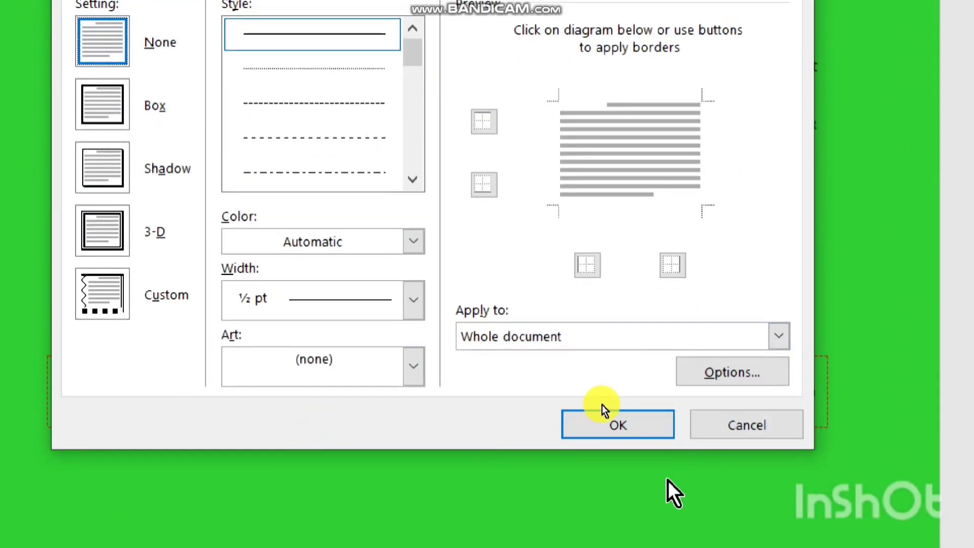
pyautogui.click(622, 435)
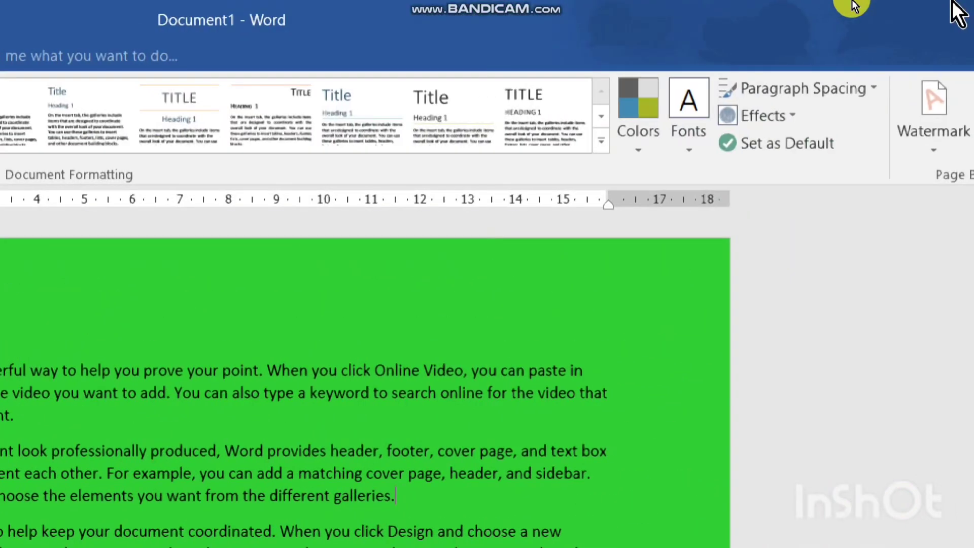
pyautogui.click(902, 72)
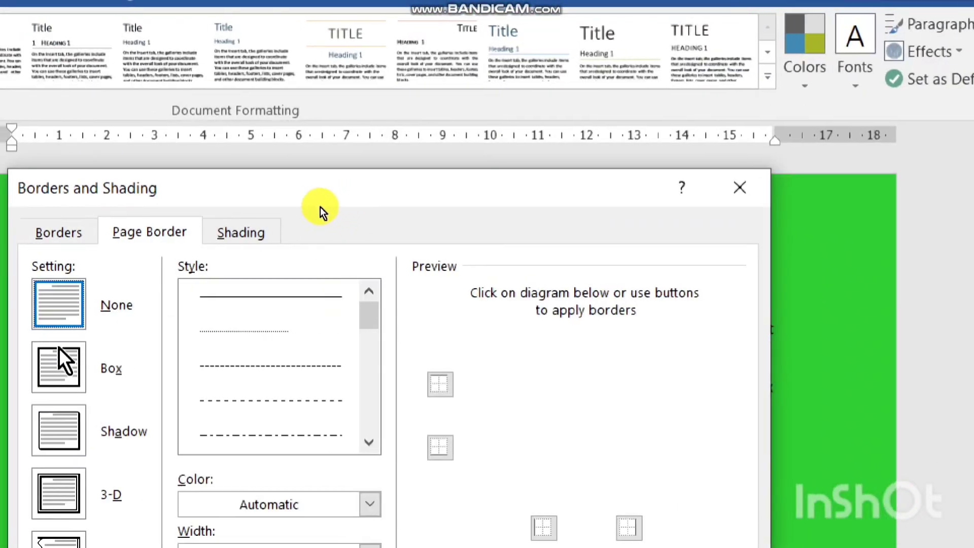
pyautogui.click(56, 364)
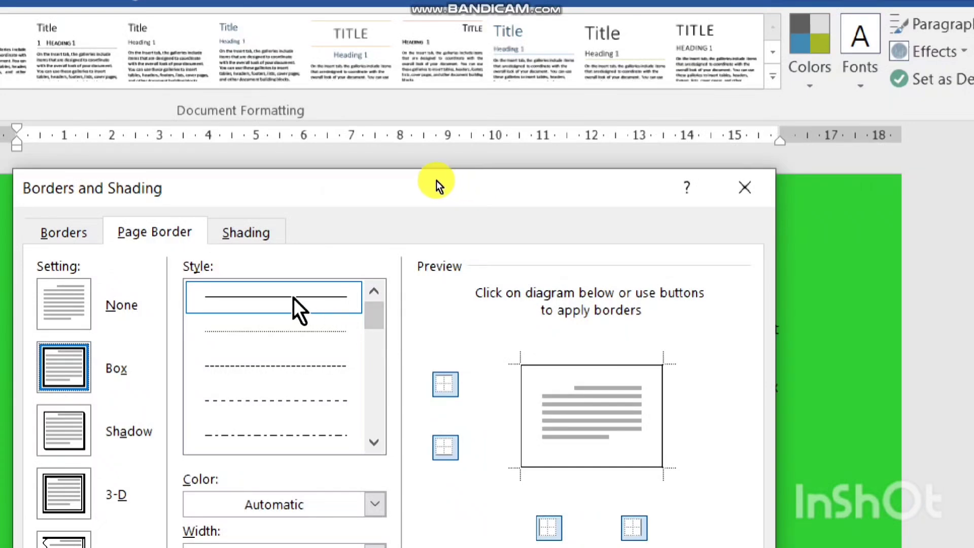
pyautogui.scroll(-2, 284, 365)
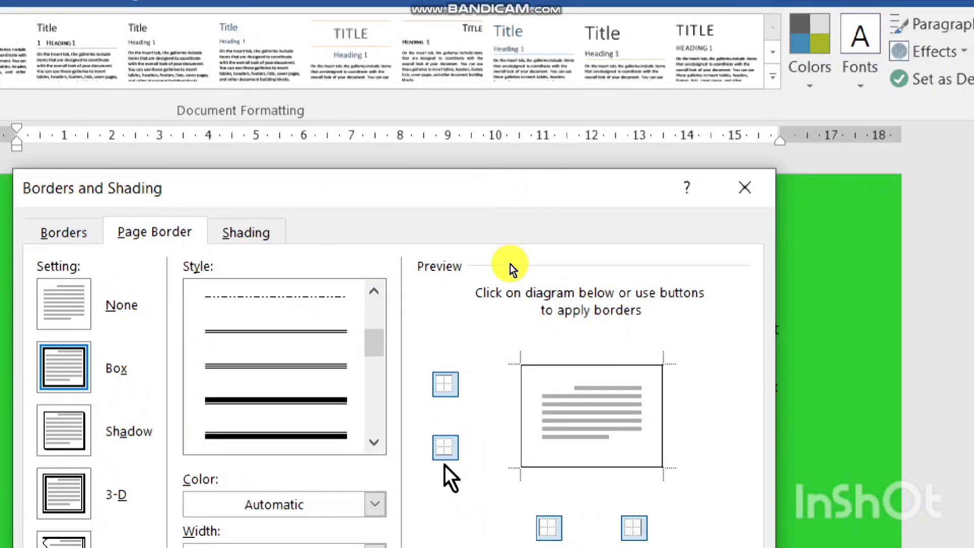
pyautogui.scroll(-2, 284, 366)
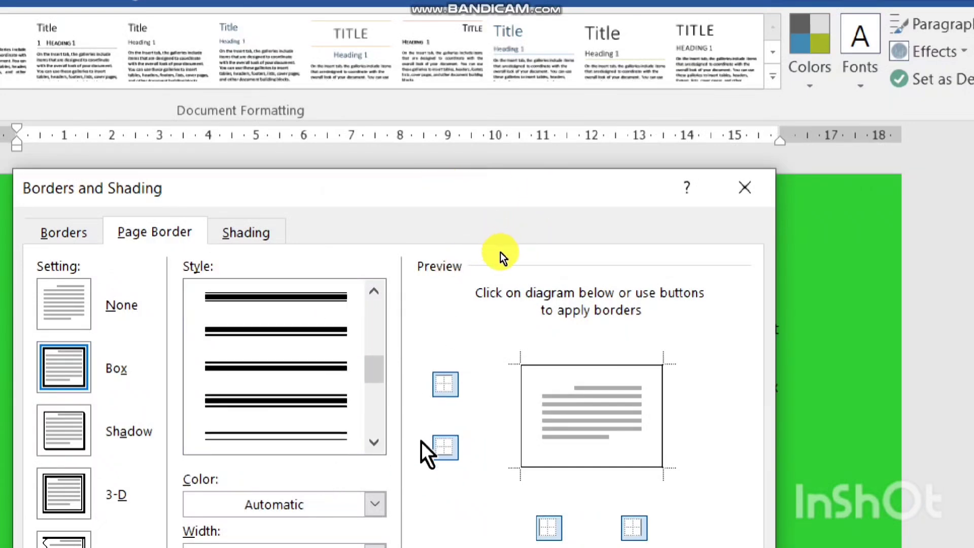
pyautogui.click(256, 409)
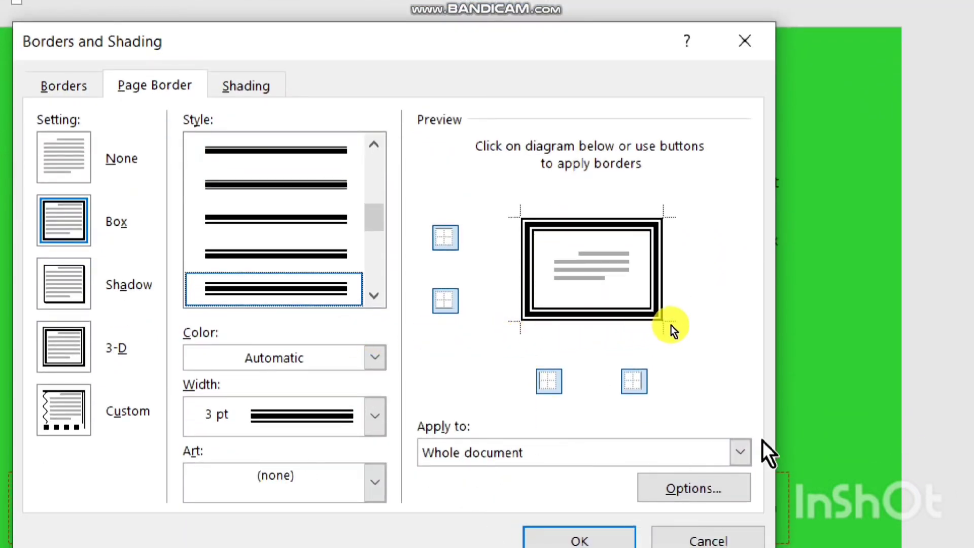
# - Apply the page border to the whole document and check it along the full page
pyautogui.click(740, 452)
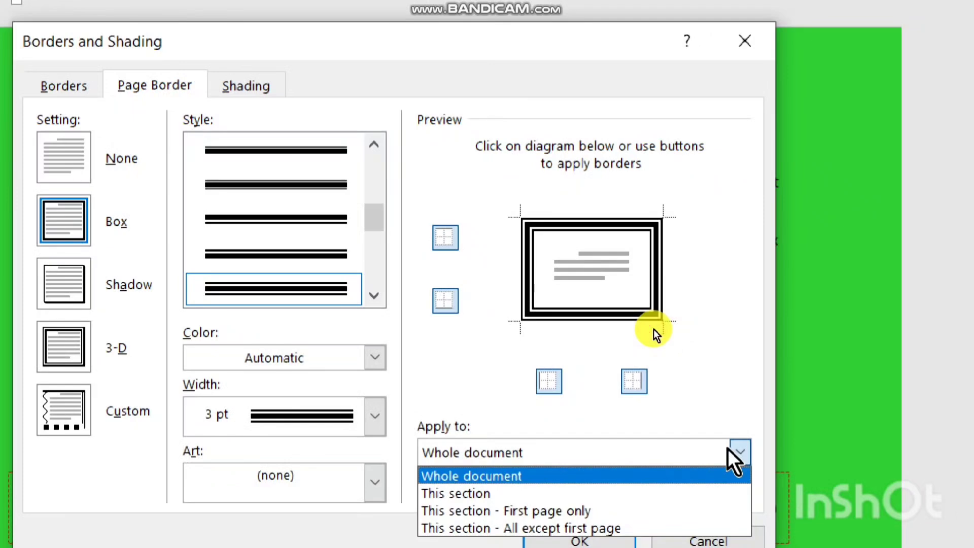
pyautogui.click(740, 452)
pyautogui.click(740, 452)
pyautogui.click(731, 451)
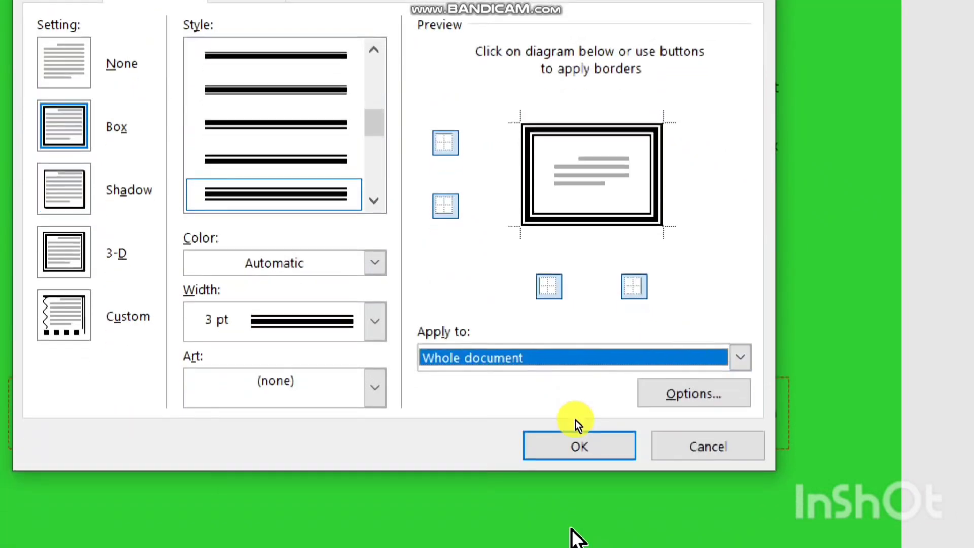
pyautogui.click(598, 438)
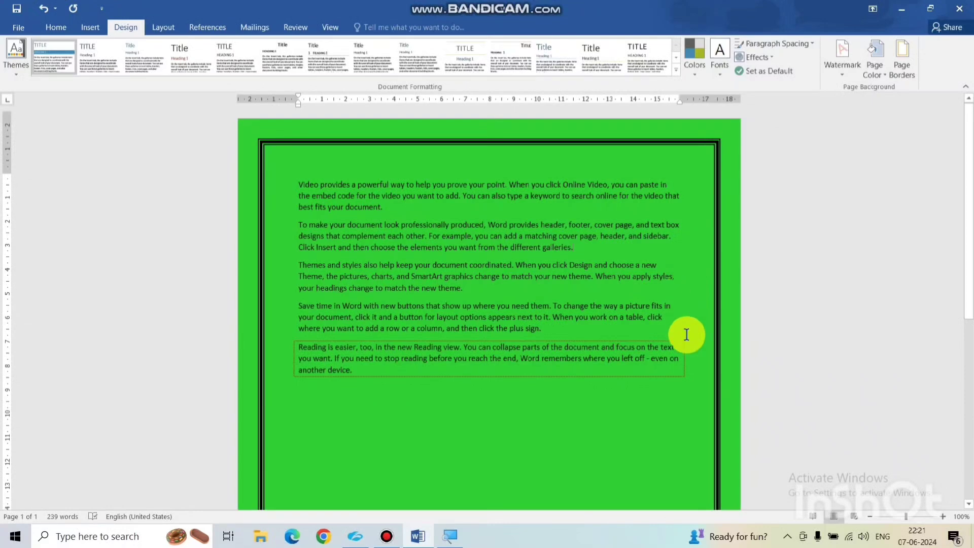
pyautogui.scroll(-8, 687, 335)
pyautogui.scroll(-2, 686, 335)
pyautogui.scroll(15, 686, 335)
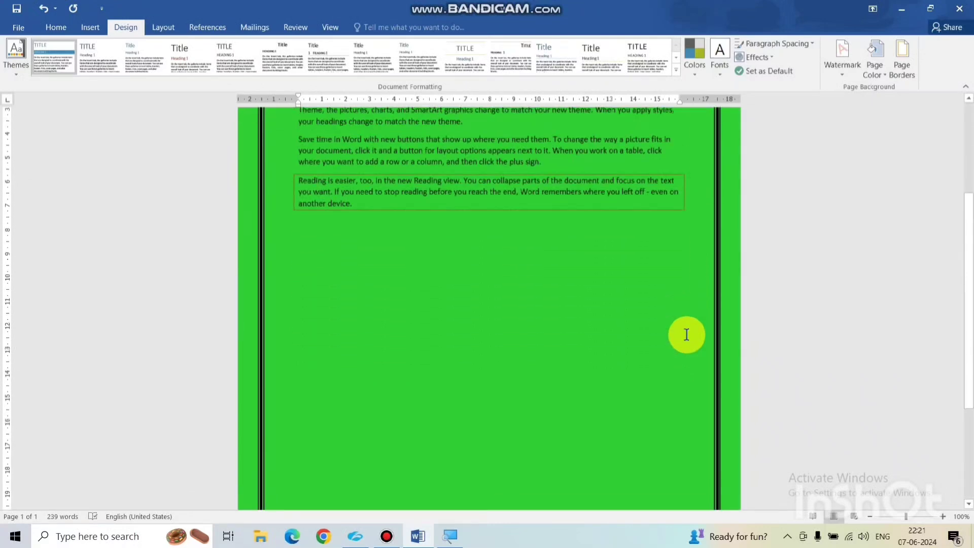